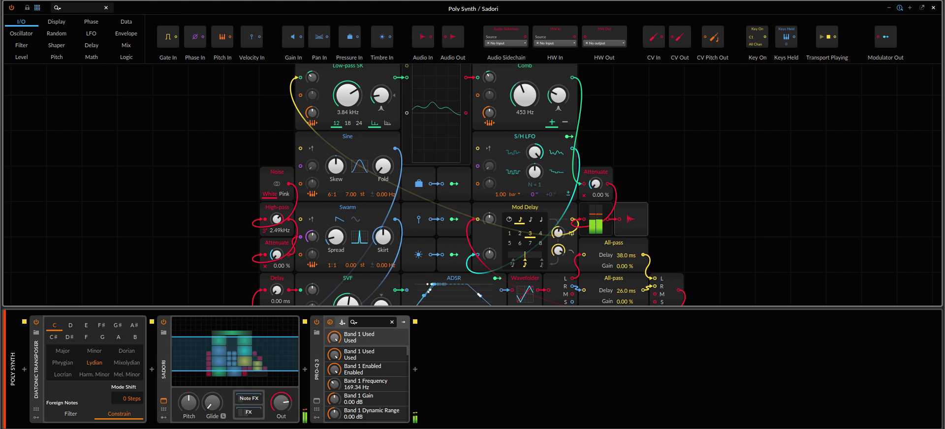
- Sweep Sadori's comb filter frequency to about 226 Hz, open the Low-pass SK cutoff to 18.3 kHz, and leave the patch editor
{"action": "left_click_drag", "start_coordinate": [524, 95], "coordinate": [524, 88]}
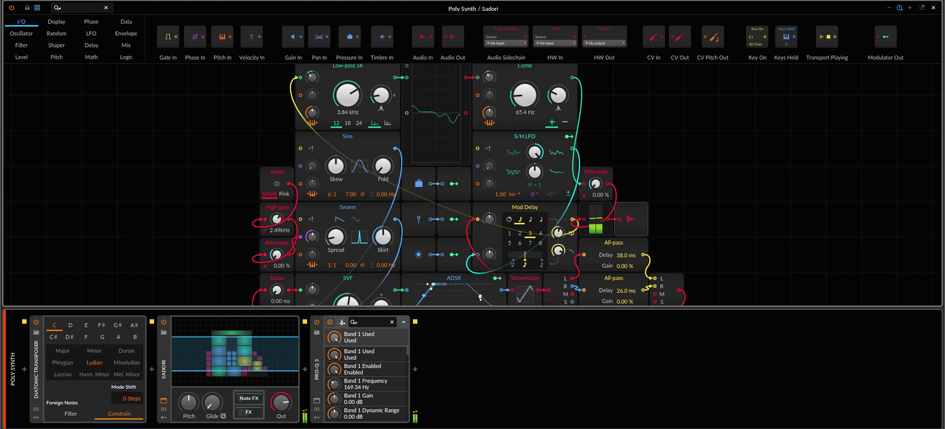
{"action": "left_click_drag", "start_coordinate": [364, 105], "coordinate": [364, 77]}
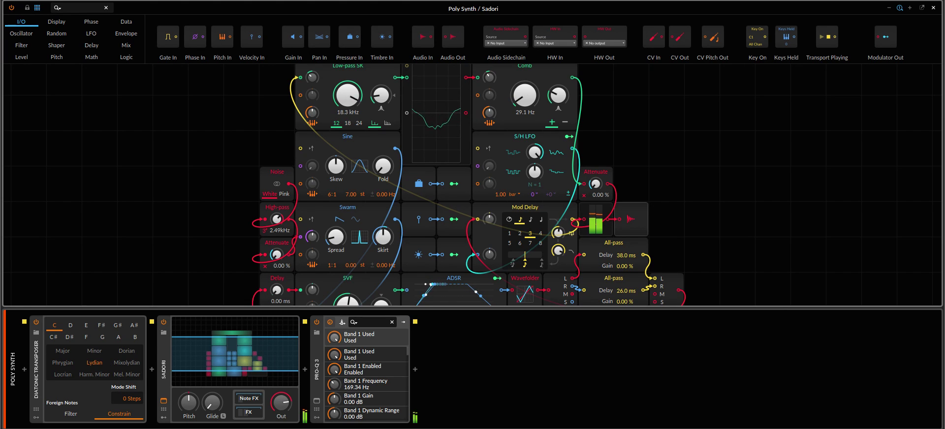
{"action": "left_click_drag", "start_coordinate": [528, 97], "coordinate": [528, 68]}
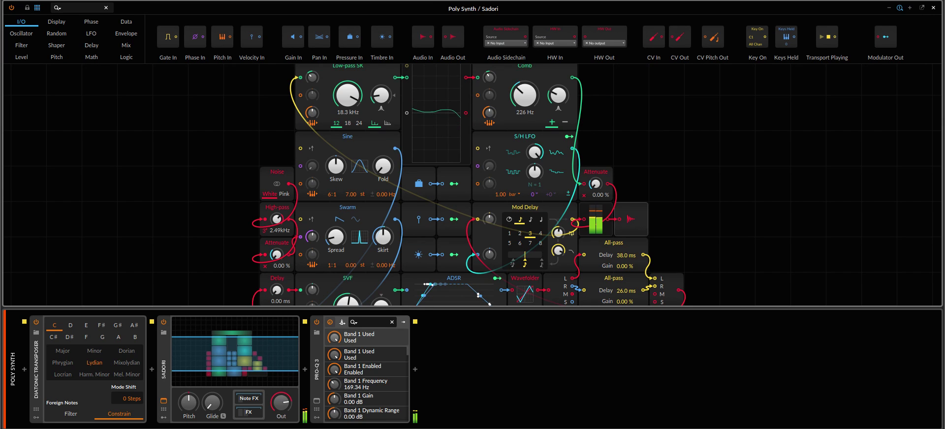
{"action": "left_click", "coordinate": [934, 7]}
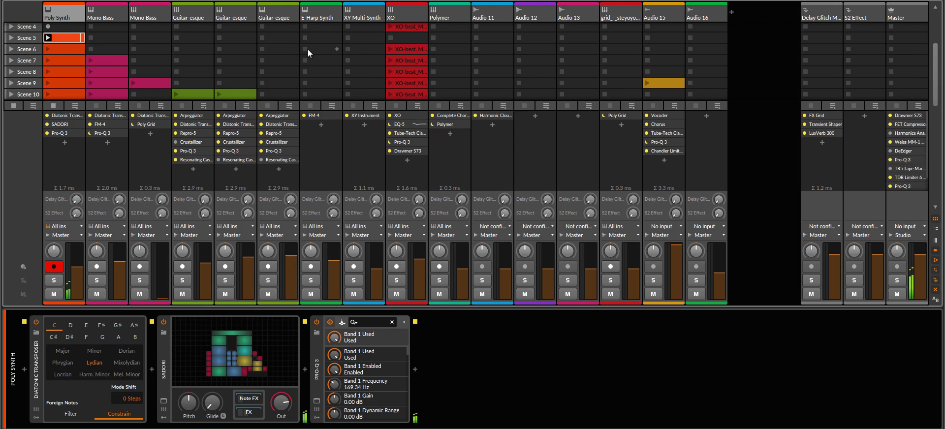
- Launch Scene 6 and show the XO track's device chain
{"action": "left_click", "coordinate": [11, 50]}
{"action": "left_click", "coordinate": [103, 12]}
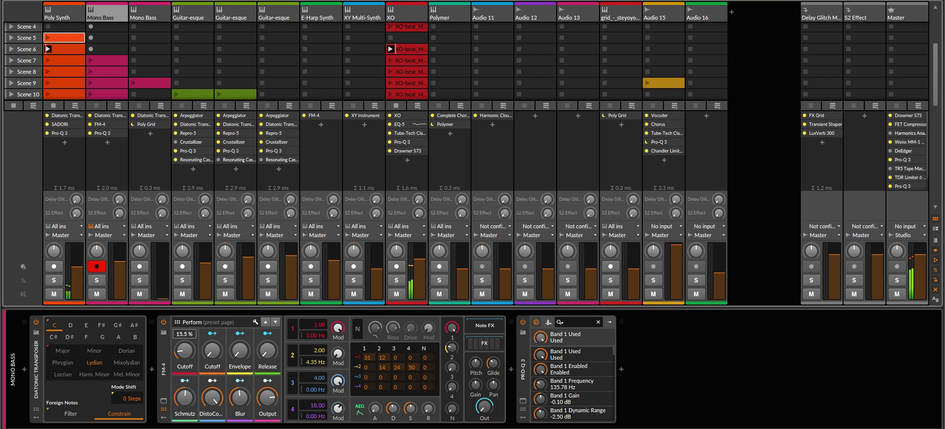
{"action": "left_click", "coordinate": [412, 16]}
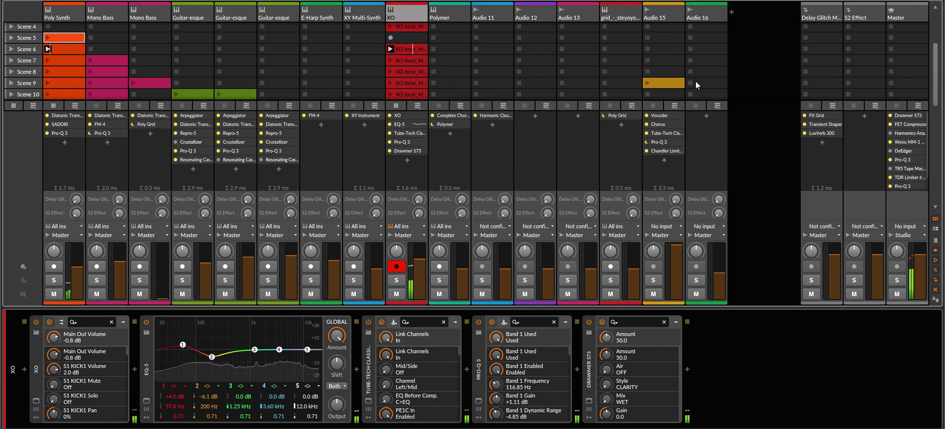
- Show the Delay Glitch Machine track's devices and raise the XO track's send to it to about -5.7 dB
{"action": "left_click", "coordinate": [816, 11]}
{"action": "left_click", "coordinate": [407, 11]}
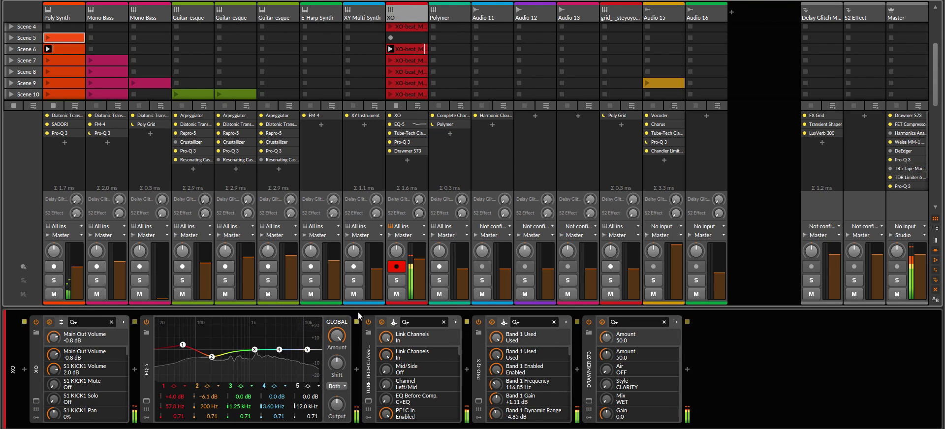
{"action": "left_click", "coordinate": [825, 11]}
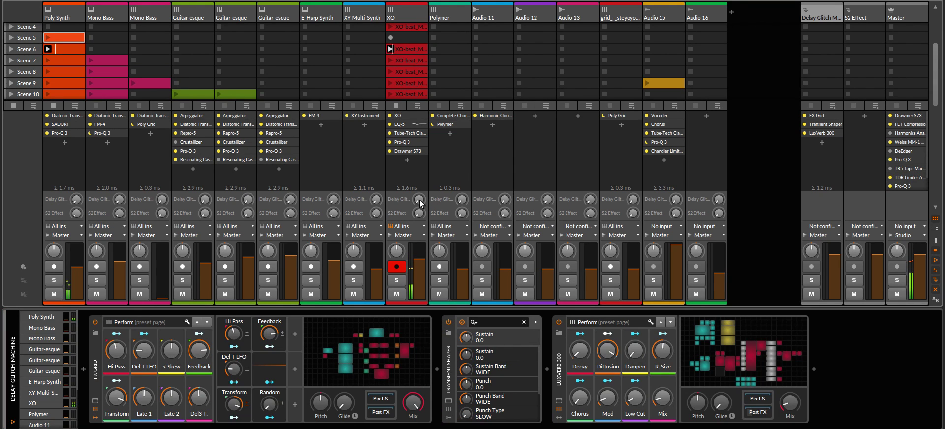
{"action": "left_click_drag", "start_coordinate": [422, 200], "coordinate": [423, 196]}
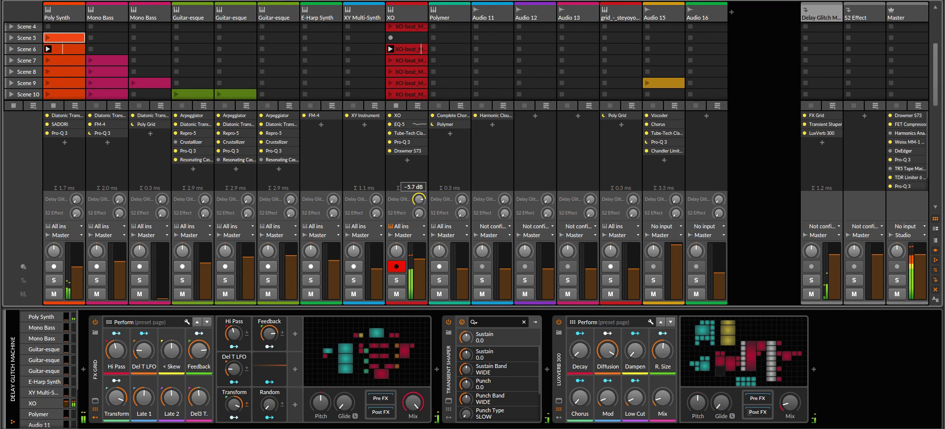
- Sweep the Transform macro of the Delay Glitch Machine's FX Grid, ending around 50%, and raise its < Skew macro to 100%
{"action": "left_click_drag", "start_coordinate": [116, 398], "coordinate": [116, 407]}
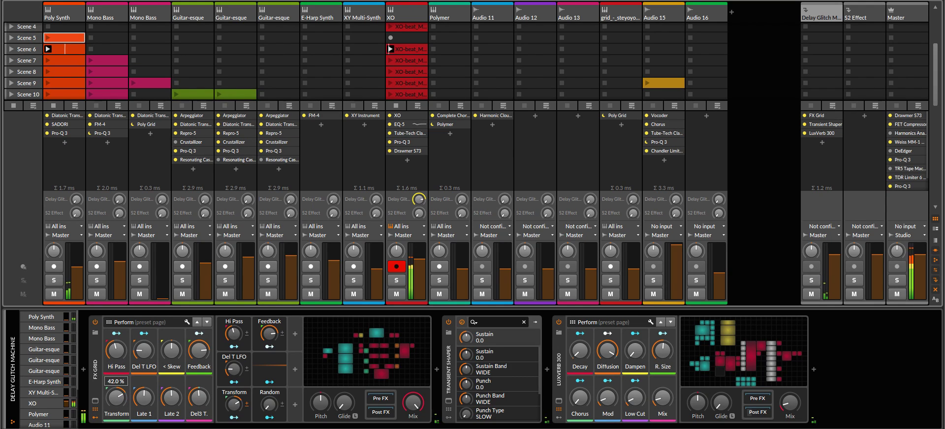
{"action": "left_click_drag", "start_coordinate": [172, 355], "coordinate": [172, 315]}
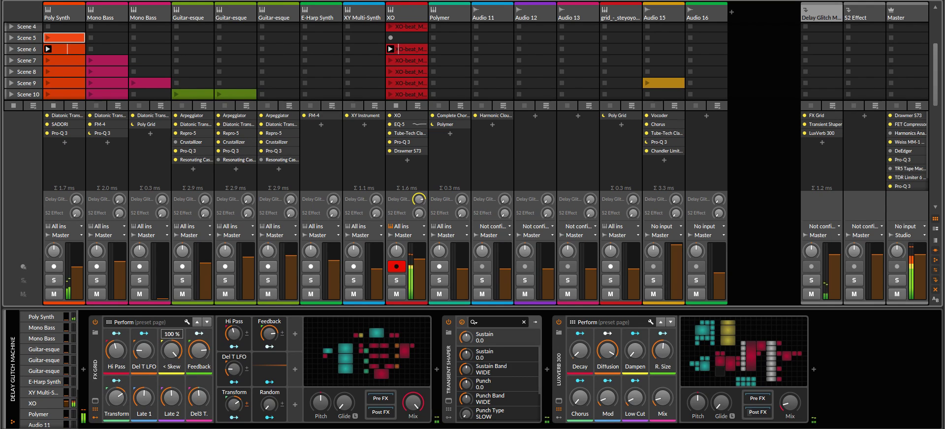
{"action": "left_click_drag", "start_coordinate": [115, 396], "coordinate": [114, 378]}
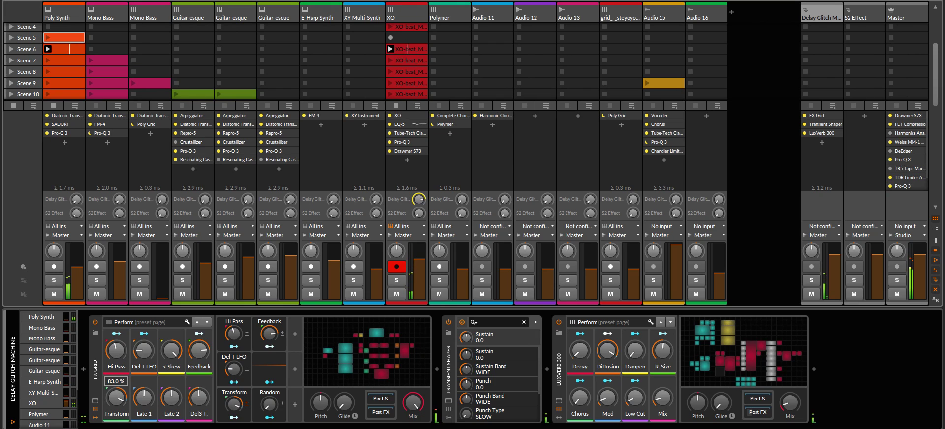
{"action": "left_click_drag", "start_coordinate": [117, 398], "coordinate": [117, 395]}
{"action": "left_click_drag", "start_coordinate": [171, 350], "coordinate": [172, 344]}
{"action": "left_click_drag", "start_coordinate": [116, 397], "coordinate": [116, 408]}
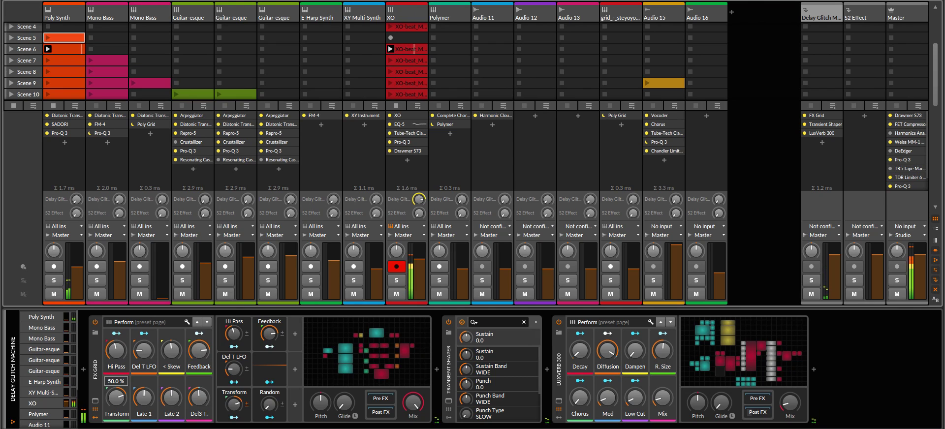
{"action": "left_click_drag", "start_coordinate": [116, 408], "coordinate": [116, 407]}
- Launch Scene 7 and raise the first Cutoff macro of the FM-4 on the first Mono Bass track
{"action": "left_click", "coordinate": [10, 60]}
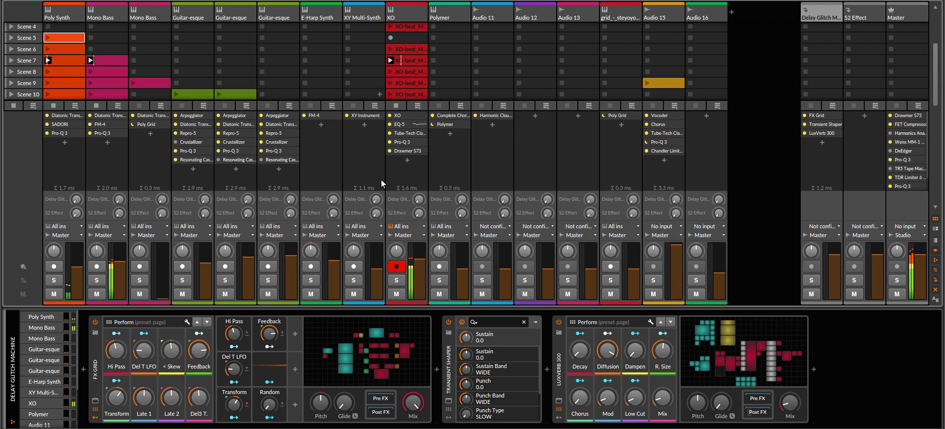
{"action": "left_click", "coordinate": [113, 14]}
{"action": "left_click_drag", "start_coordinate": [187, 351], "coordinate": [188, 340]}
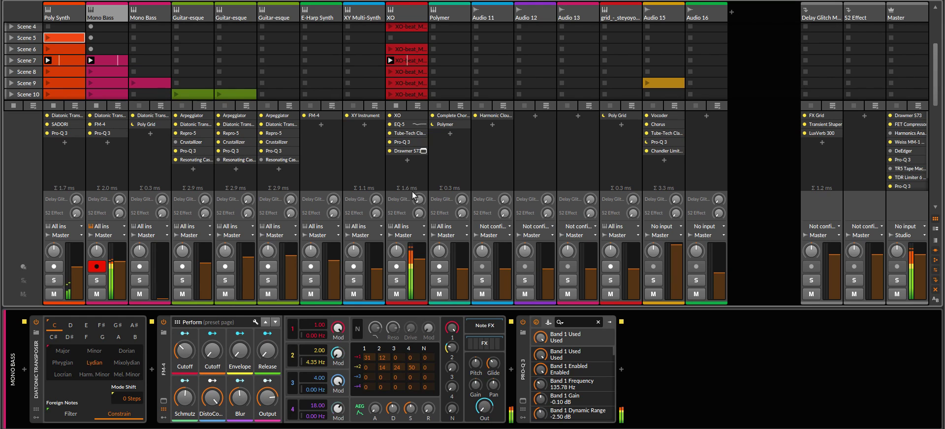
{"action": "left_click_drag", "start_coordinate": [419, 199], "coordinate": [419, 199]}
{"action": "left_click_drag", "start_coordinate": [185, 351], "coordinate": [185, 333]}
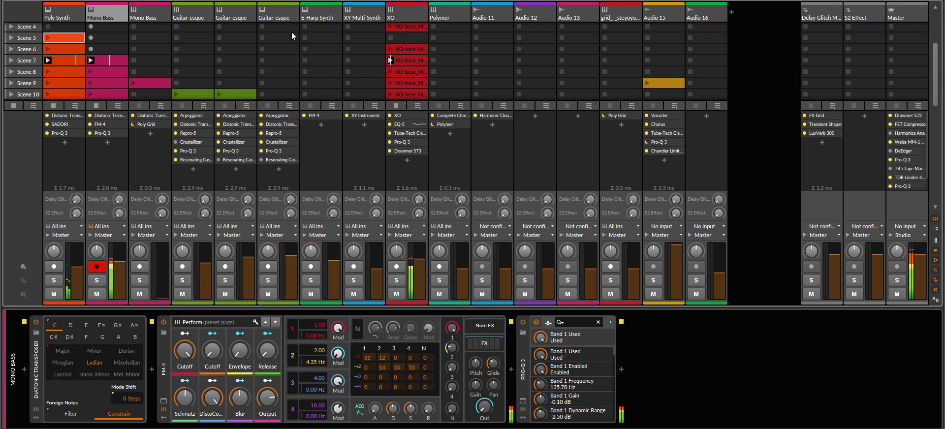
- Select the E-Harp Synth track for live playing and launch Scene 8, followed by Scene 9
{"action": "left_click", "coordinate": [325, 10]}
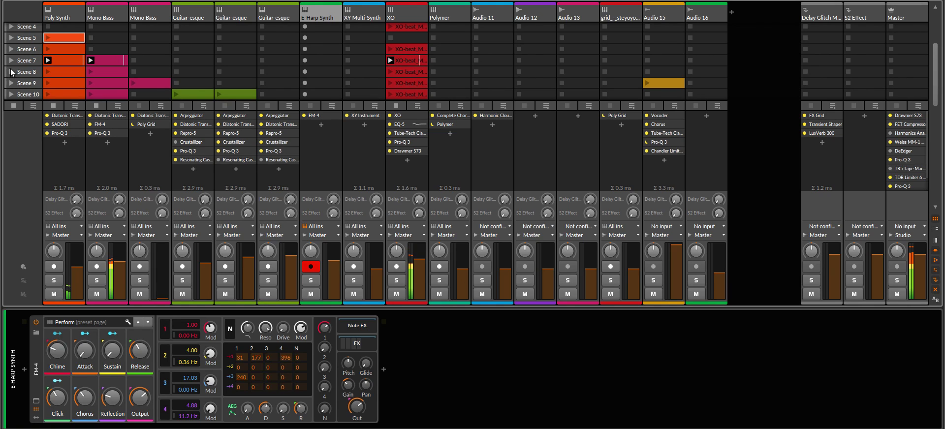
{"action": "left_click", "coordinate": [11, 72]}
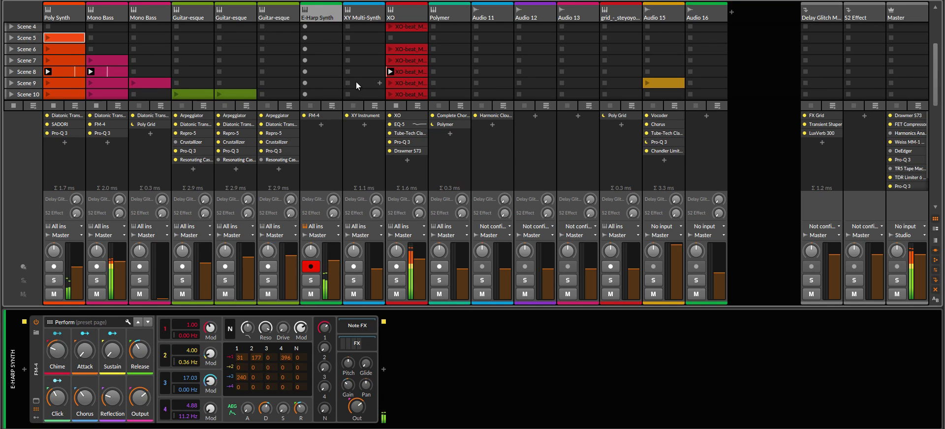
{"action": "scroll", "coordinate": [341, 72], "scroll_direction": "down", "scroll_amount": 1}
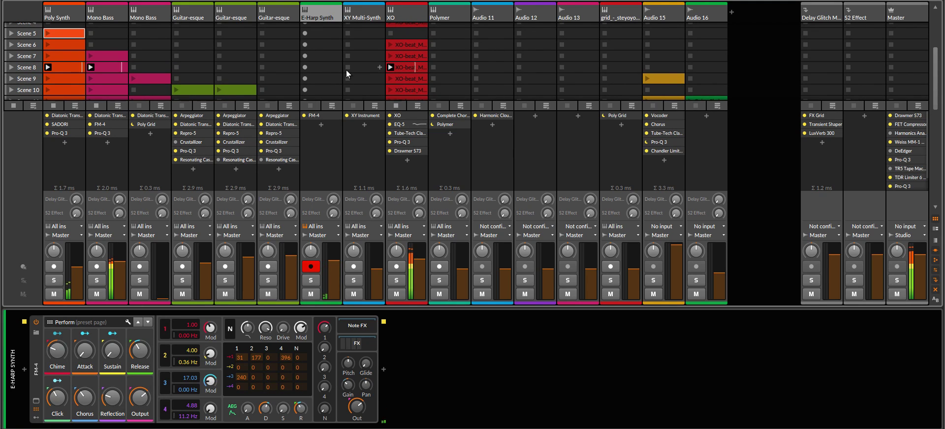
{"action": "left_click", "coordinate": [13, 77]}
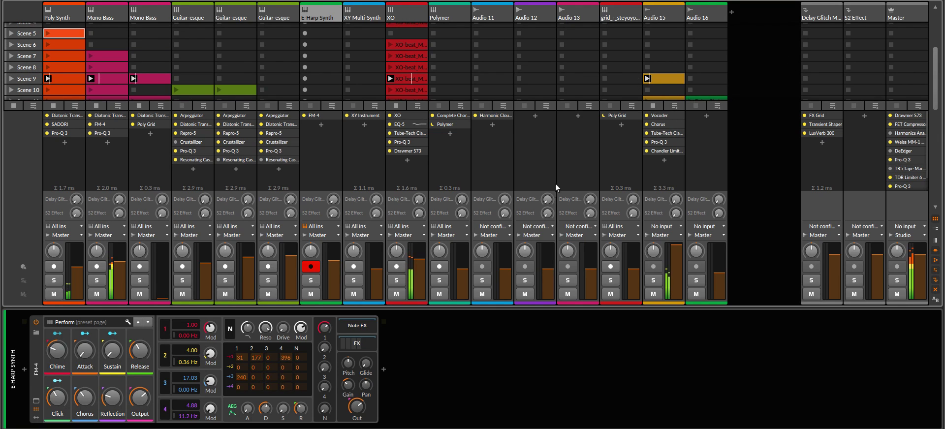
- Set the Transform macro to 24% and adjust < Skew on the Delay Glitch Machine's FX Grid
{"action": "left_click", "coordinate": [822, 13]}
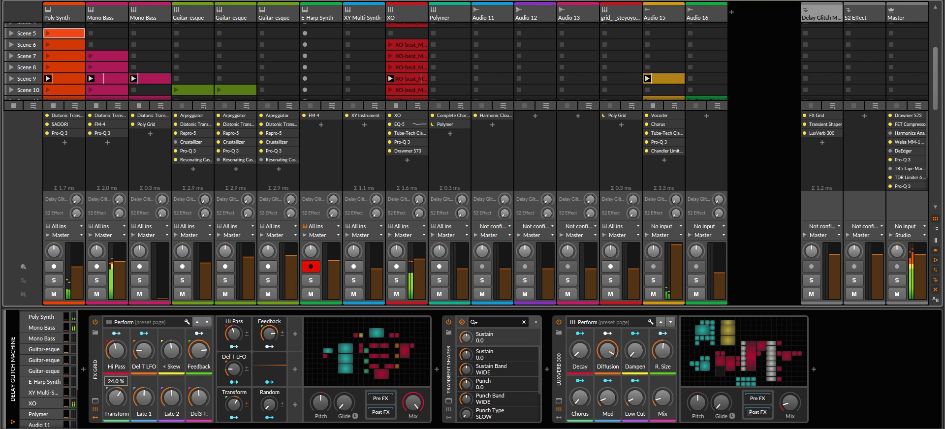
{"action": "left_click_drag", "start_coordinate": [166, 363], "coordinate": [166, 344]}
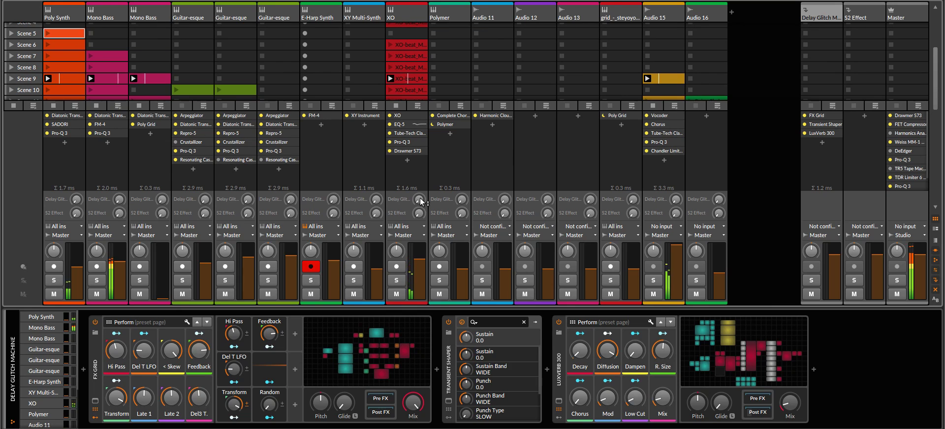
- Set the Audio 15 track's volume to about +5.4 dB
{"action": "left_click", "coordinate": [659, 15]}
{"action": "left_click_drag", "start_coordinate": [677, 246], "coordinate": [677, 245]}
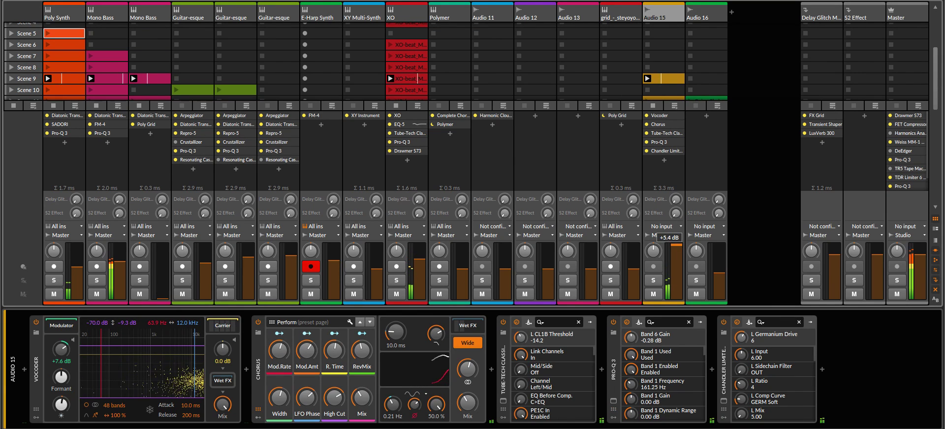
- Swell the XO track's Delay Glitch Machine send to about -3.3 dB and bring it back down
{"action": "left_click", "coordinate": [418, 242]}
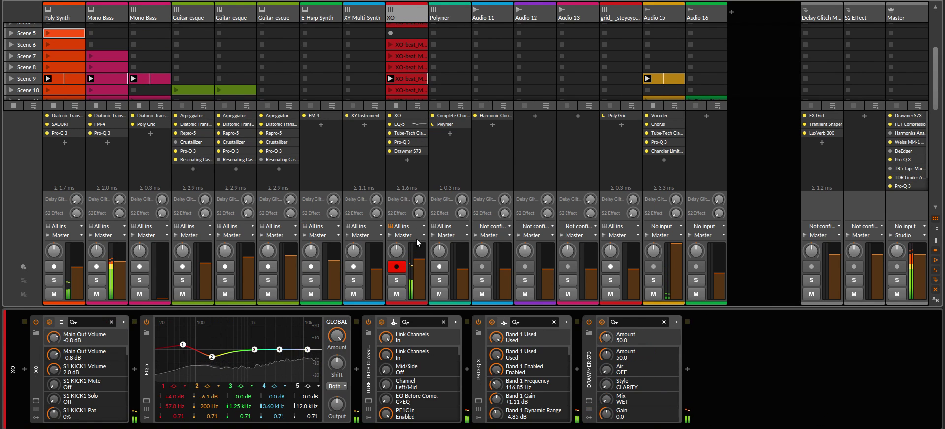
{"action": "left_click_drag", "start_coordinate": [418, 199], "coordinate": [419, 179]}
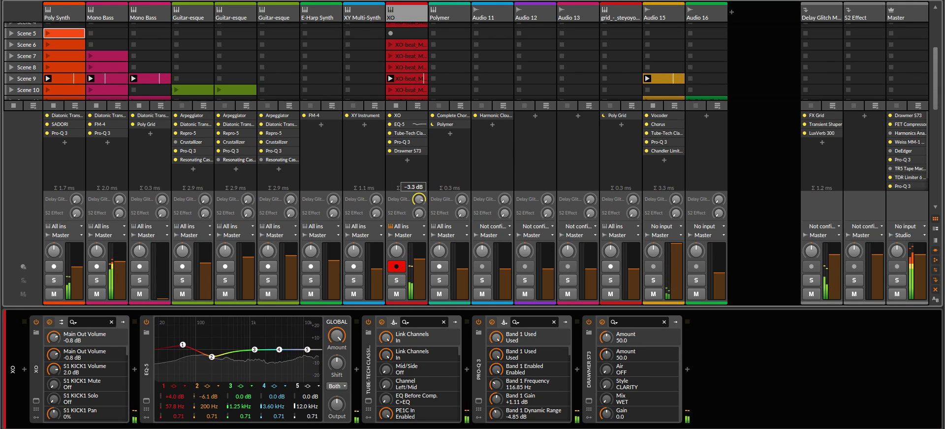
{"action": "left_click_drag", "start_coordinate": [419, 179], "coordinate": [419, 199]}
- Launch Scene 10, select the second Guitar-esque track with its plug-in window closed, and bring Scenes 9 to 14 into view
{"action": "left_click", "coordinate": [20, 87]}
{"action": "left_click", "coordinate": [244, 12]}
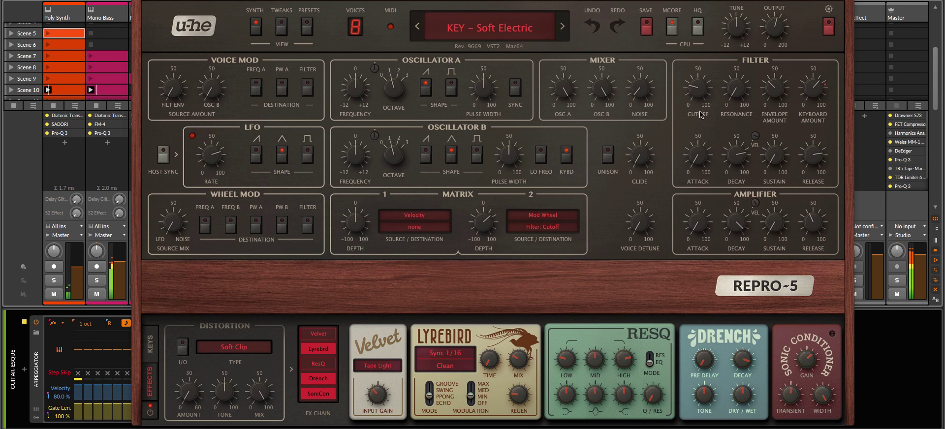
{"action": "key", "text": "super+w"}
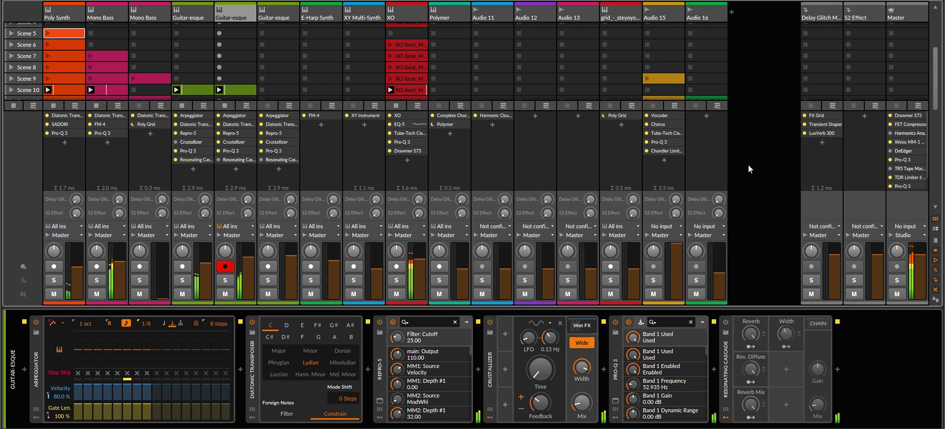
{"action": "scroll", "coordinate": [573, 66], "scroll_direction": "down", "scroll_amount": 2}
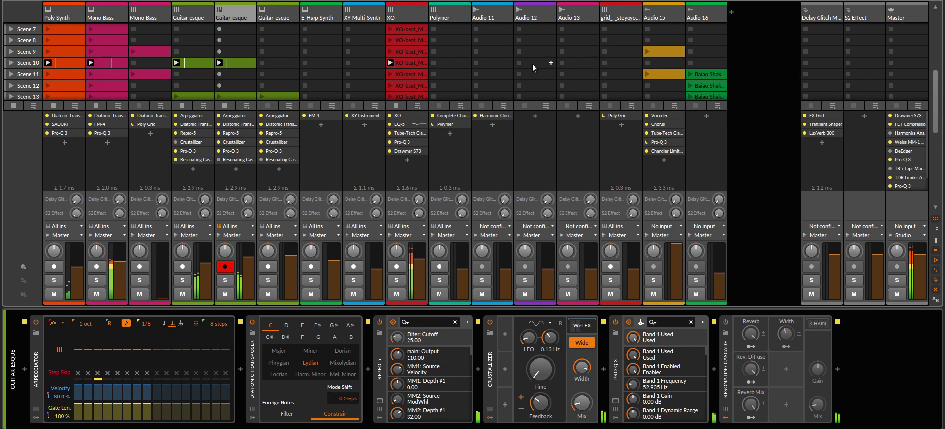
{"action": "scroll", "coordinate": [529, 62], "scroll_direction": "down", "scroll_amount": 2}
{"action": "scroll", "coordinate": [528, 63], "scroll_direction": "up", "scroll_amount": 1}
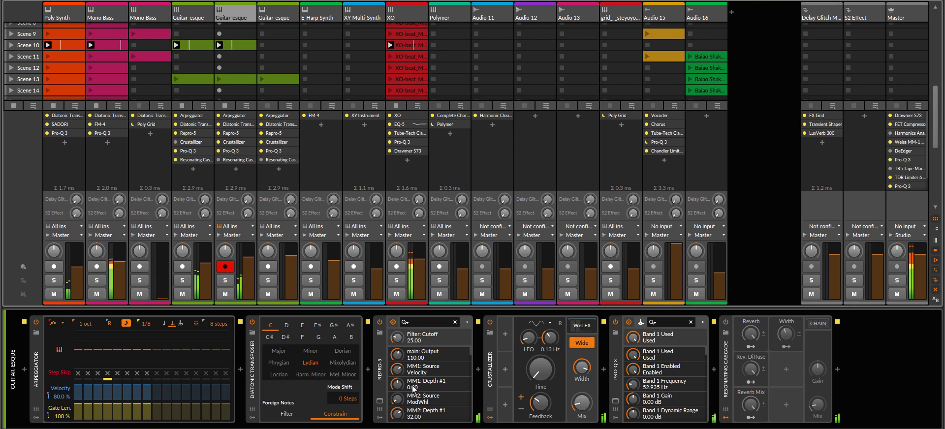
- Open the second Guitar-esque track's Repro-5 editor and sweep the filter cutoff up to about 80
{"action": "left_click", "coordinate": [381, 401]}
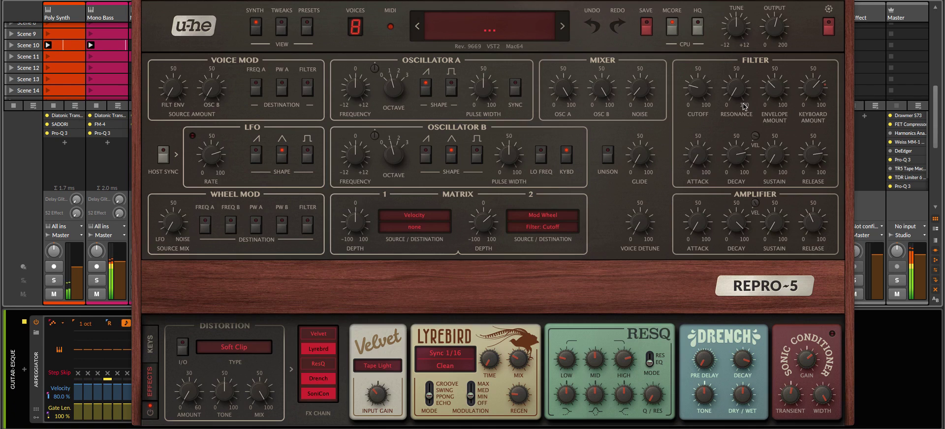
{"action": "left_click_drag", "start_coordinate": [694, 96], "coordinate": [710, 42]}
{"action": "scroll", "coordinate": [698, 91], "scroll_direction": "up", "scroll_amount": 1}
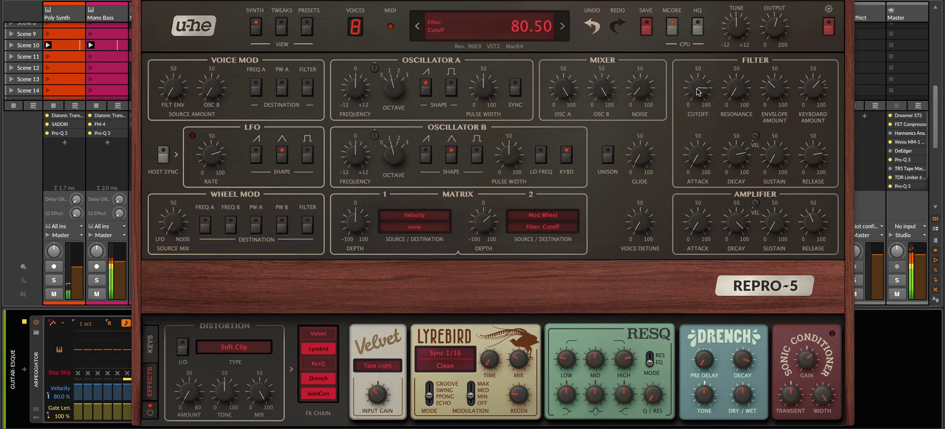
{"action": "scroll", "coordinate": [702, 89], "scroll_direction": "up", "scroll_amount": 2}
{"action": "left_click_drag", "start_coordinate": [702, 89], "coordinate": [704, 83]}
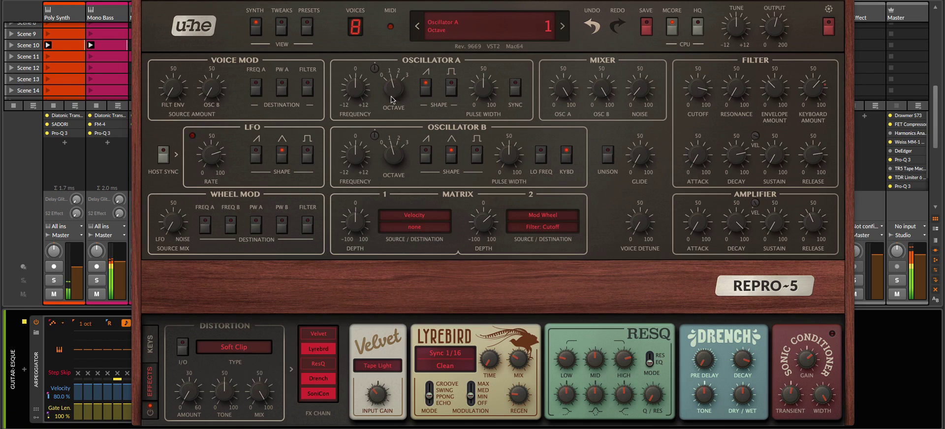
- Sweep Oscillator A's frequency up and back down, lower the filter cutoff to 66, and close the Repro-5 editor
{"action": "left_click_drag", "start_coordinate": [358, 96], "coordinate": [373, 34]}
{"action": "left_click_drag", "start_coordinate": [698, 89], "coordinate": [691, 129]}
{"action": "left_click_drag", "start_coordinate": [360, 95], "coordinate": [358, 131]}
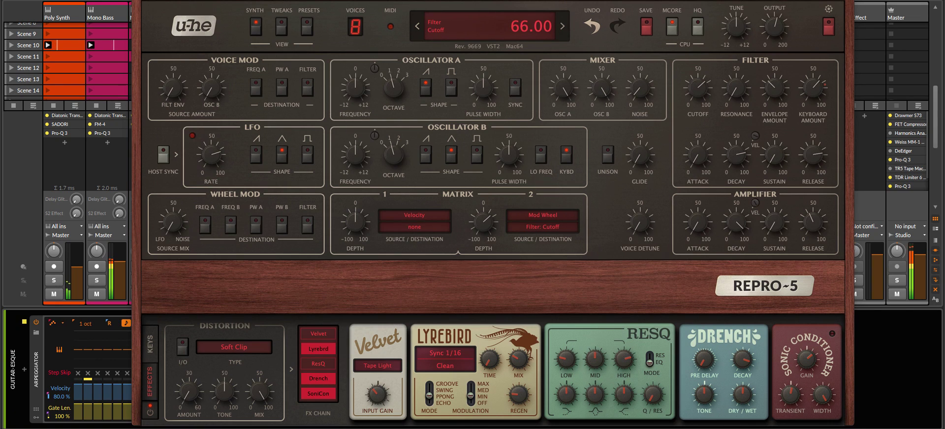
{"action": "left_click", "coordinate": [140, 1]}
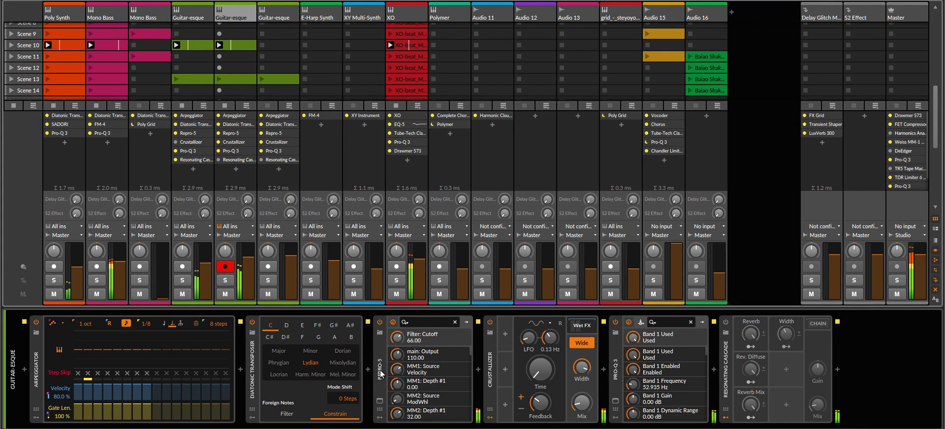
- Open the second Guitar-esque track's Repro-5 editor, lower the filter cutoff to 26.50, and close the editor
{"action": "left_click", "coordinate": [381, 404]}
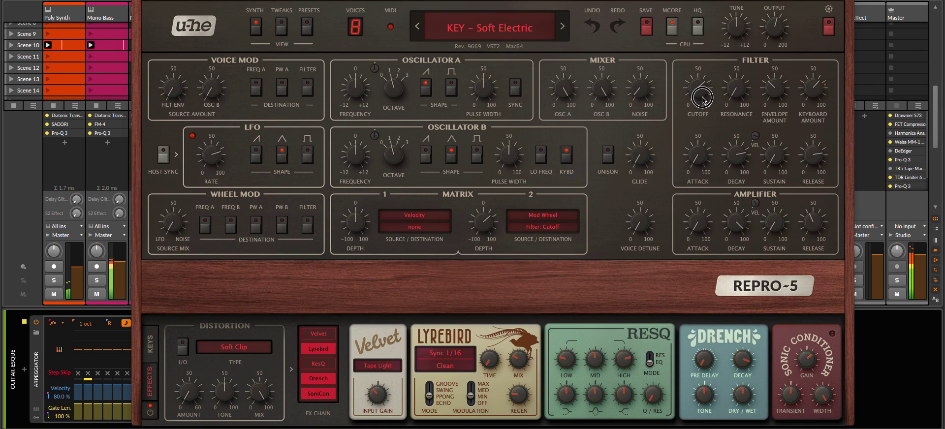
{"action": "left_click_drag", "start_coordinate": [701, 103], "coordinate": [704, 148]}
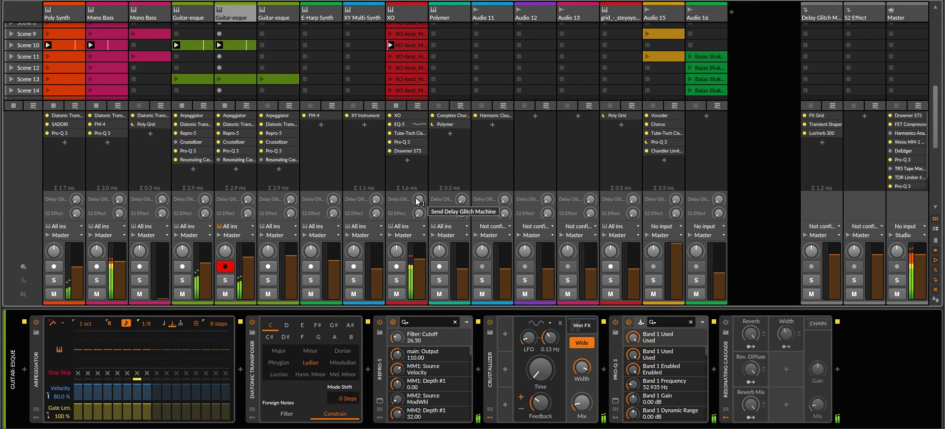
- Swell the XO track's Delay Glitch Machine send, bring it back down, and launch Scene 11
{"action": "left_click_drag", "start_coordinate": [419, 199], "coordinate": [419, 153]}
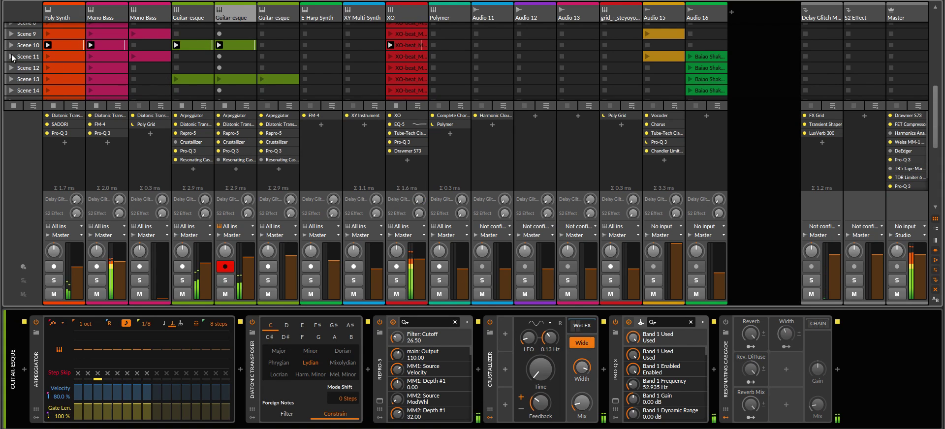
{"action": "left_click", "coordinate": [13, 56]}
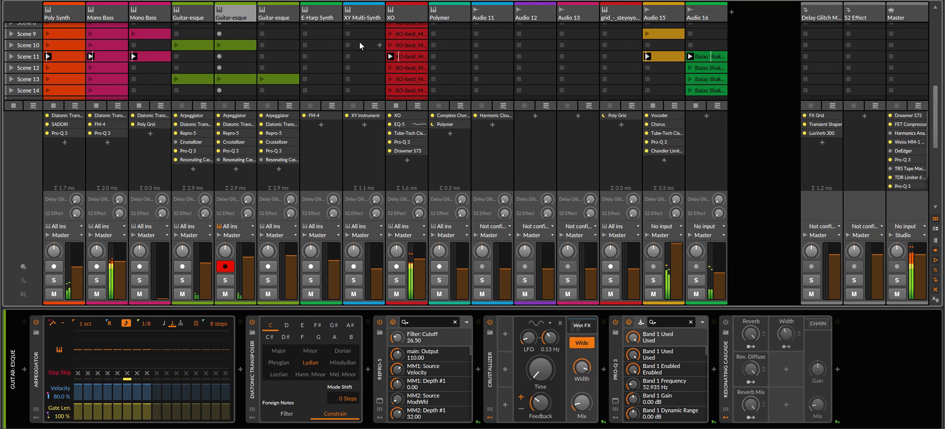
{"action": "scroll", "coordinate": [341, 40], "scroll_direction": "down", "scroll_amount": 3}
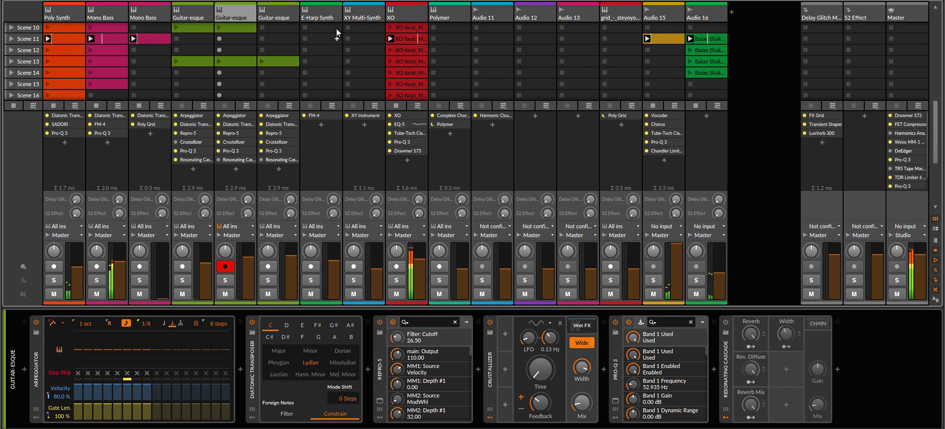
- Raise the left input to 6.30 in Audio 15's Chandler Limited Germanium Comp and close its editor
{"action": "left_click", "coordinate": [659, 14]}
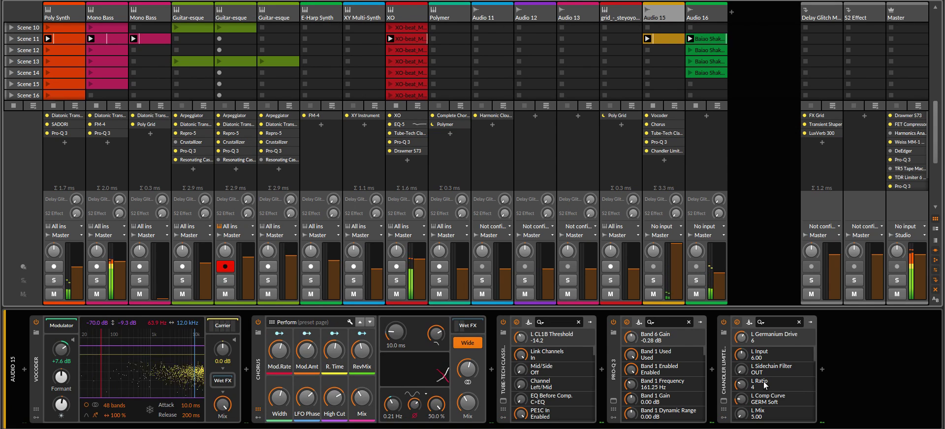
{"action": "left_click", "coordinate": [723, 402]}
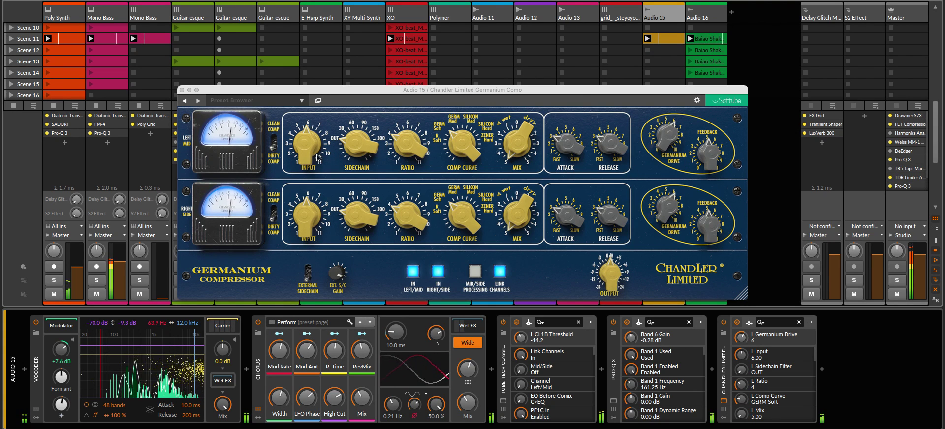
{"action": "left_click_drag", "start_coordinate": [317, 159], "coordinate": [317, 155]}
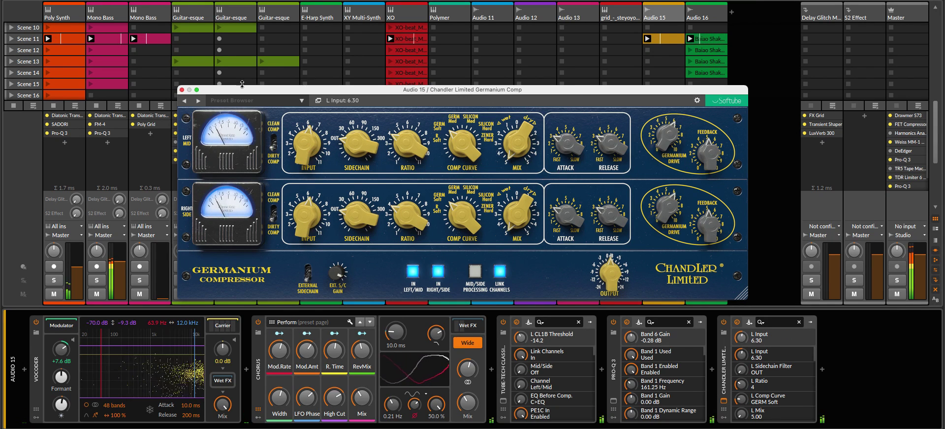
{"action": "left_click", "coordinate": [181, 90]}
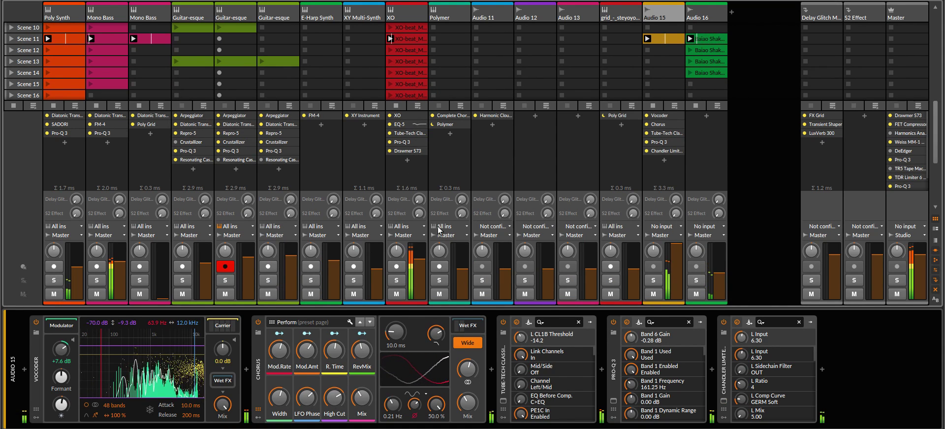
- Select the Delay Glitch Machine track and turn down the FX Grid's Transform macro
{"action": "left_click", "coordinate": [821, 10]}
{"action": "left_click_drag", "start_coordinate": [117, 398], "coordinate": [116, 419]}
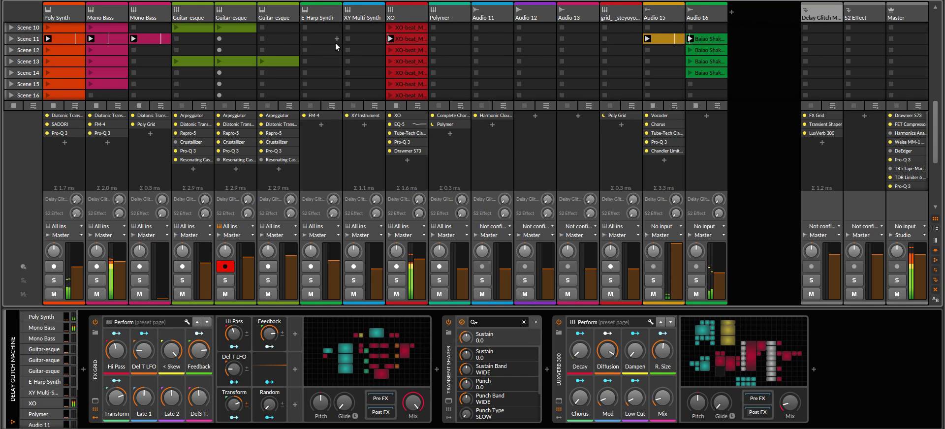
- Launch Scene 12 with the E-Harp Synth track selected, and swell the XO track's Delay Glitch Machine send to about -5.2 dB and back down
{"action": "left_click", "coordinate": [320, 11]}
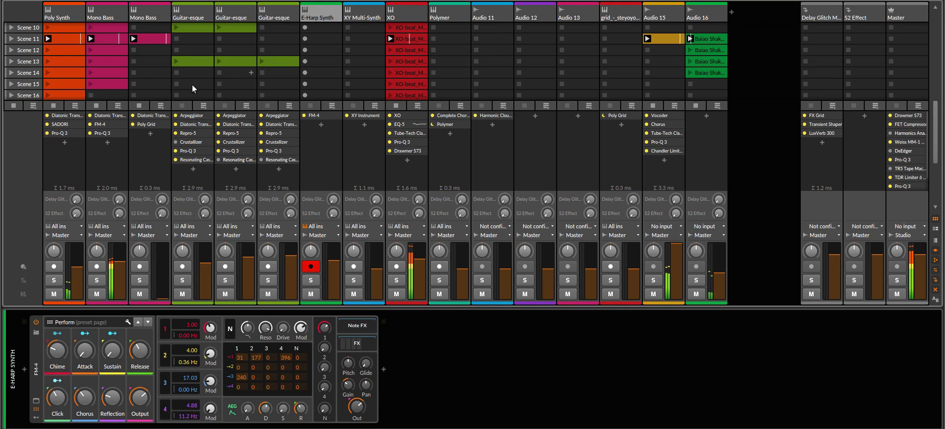
{"action": "left_click", "coordinate": [11, 51]}
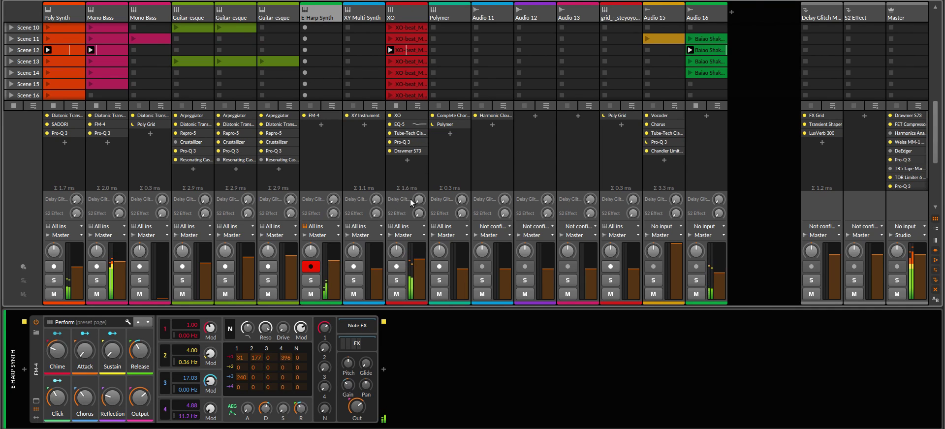
{"action": "left_click_drag", "start_coordinate": [419, 200], "coordinate": [419, 188]}
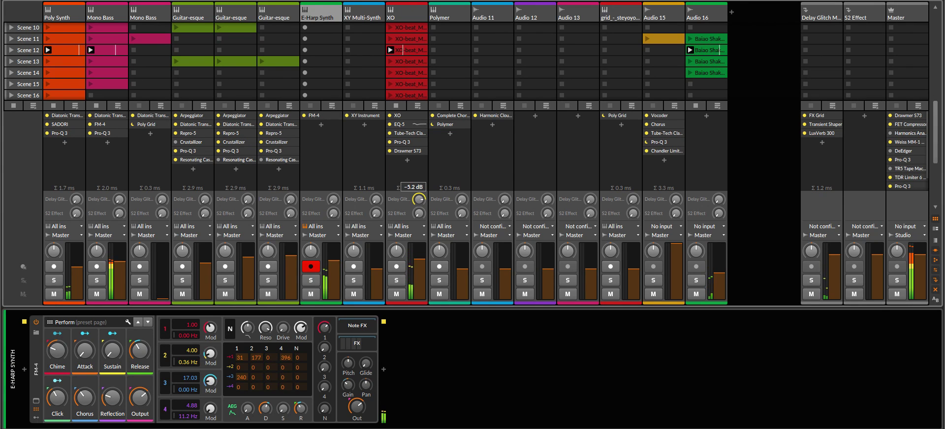
{"action": "left_click_drag", "start_coordinate": [419, 188], "coordinate": [418, 231]}
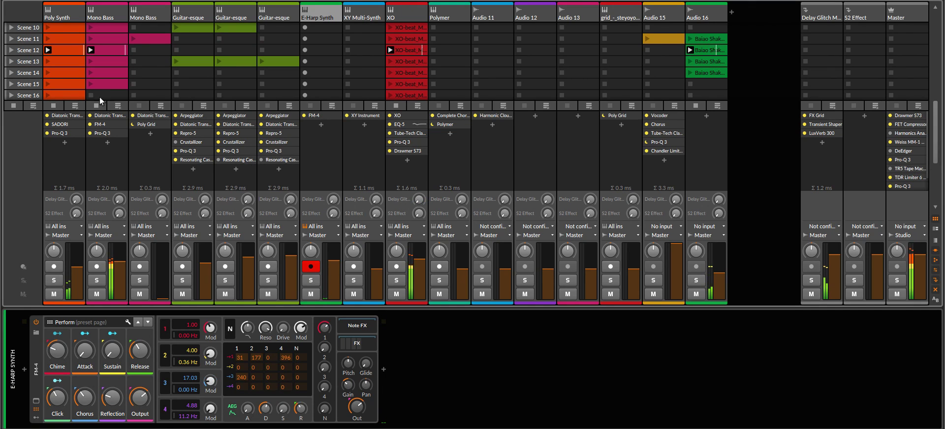
- Launch Scene 13 and bring Scenes 11 to 16 into view
{"action": "left_click", "coordinate": [11, 61]}
{"action": "left_click", "coordinate": [12, 61]}
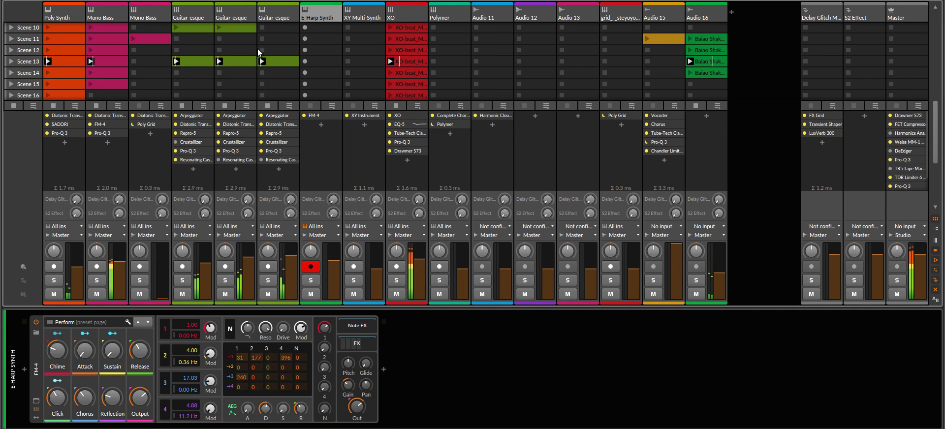
{"action": "scroll", "coordinate": [257, 49], "scroll_direction": "down", "scroll_amount": 1}
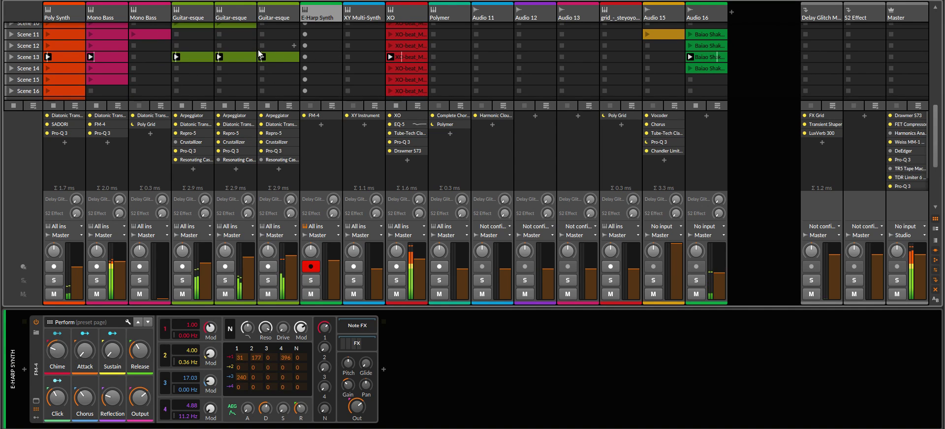
- Sweep the filter cutoff in the second Guitar-esque track's Repro-5, leave it at 36.50, and close the editor
{"action": "left_click", "coordinate": [242, 18]}
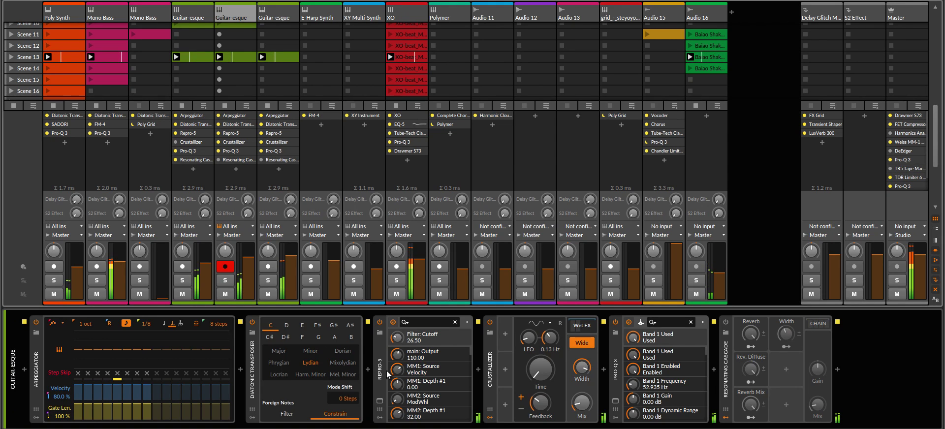
{"action": "left_click", "coordinate": [379, 402]}
{"action": "left_click_drag", "start_coordinate": [704, 91], "coordinate": [697, 139]}
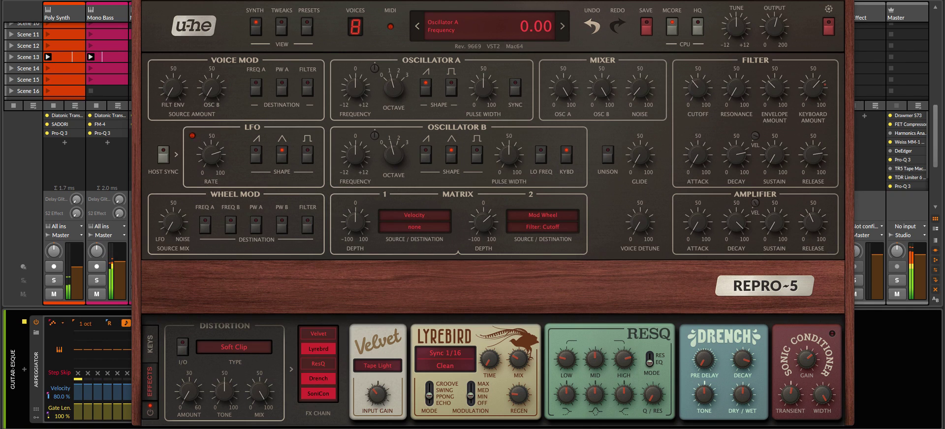
{"action": "key", "text": "Escape"}
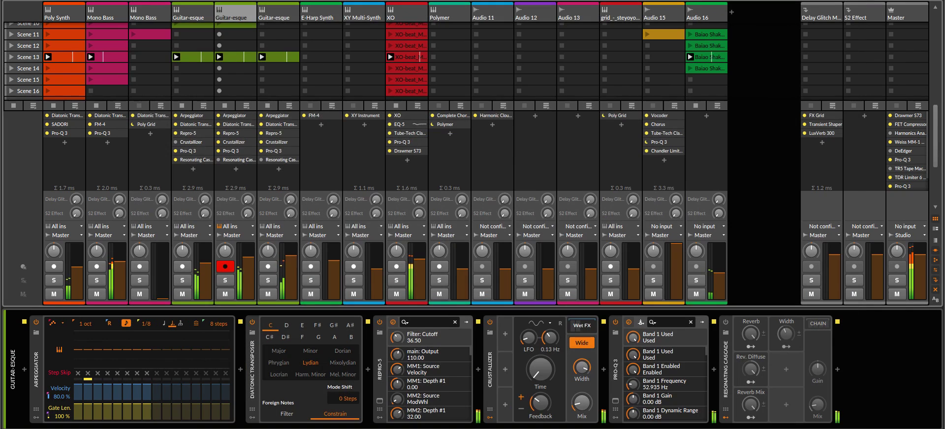
- Reopen the second Guitar-esque track's Repro-5 editor and raise the filter cutoff to 85
{"action": "left_click", "coordinate": [278, 17]}
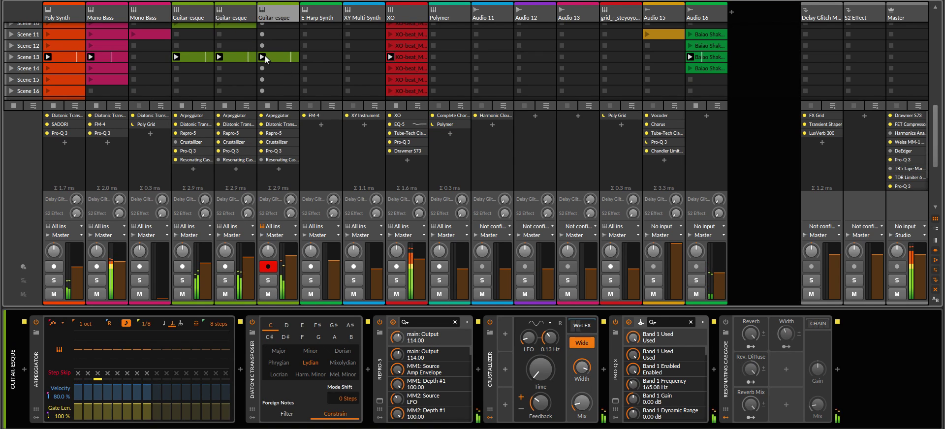
{"action": "left_click", "coordinate": [238, 17]}
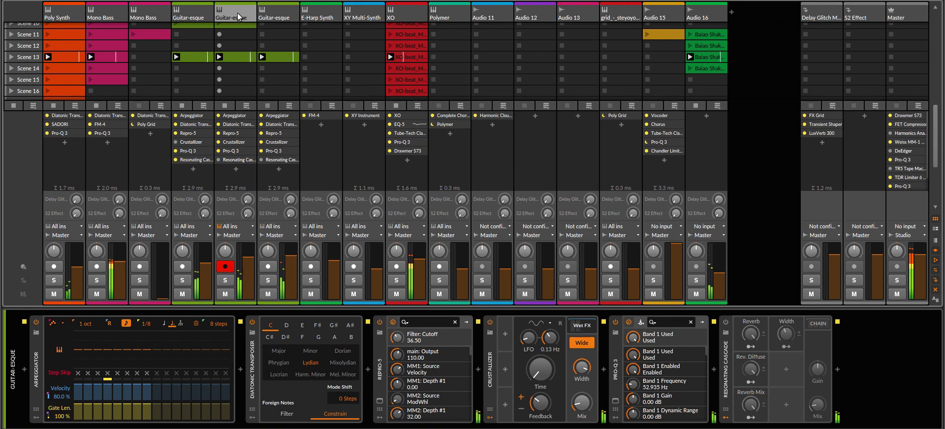
{"action": "left_click", "coordinate": [381, 399]}
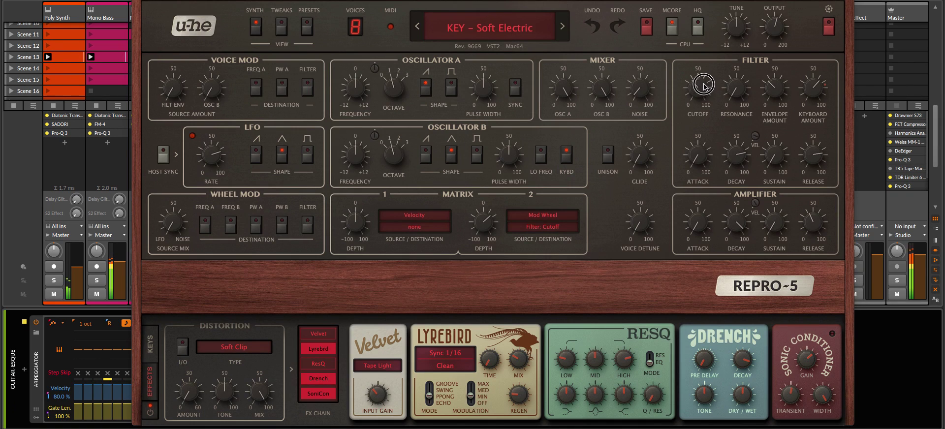
{"action": "left_click_drag", "start_coordinate": [704, 84], "coordinate": [713, 22]}
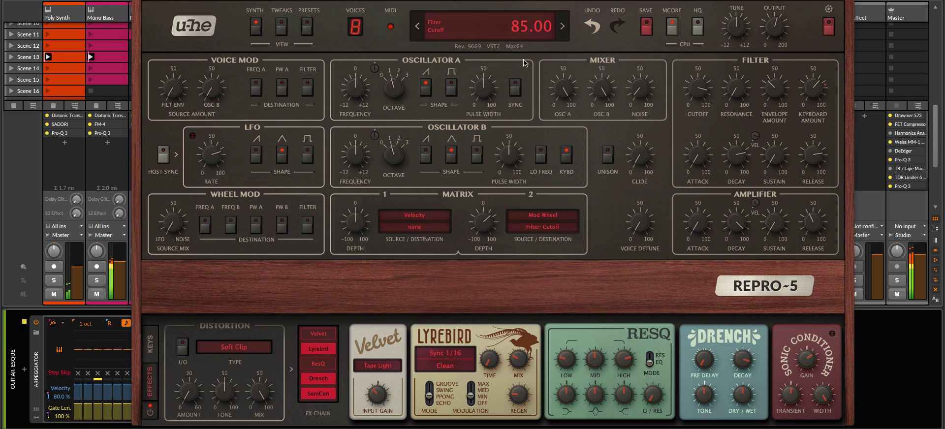
- Sweep Oscillator A's frequency up to 12 and back to 0 in Repro-5, and close the editor
{"action": "left_click_drag", "start_coordinate": [350, 0], "coordinate": [351, 8]}
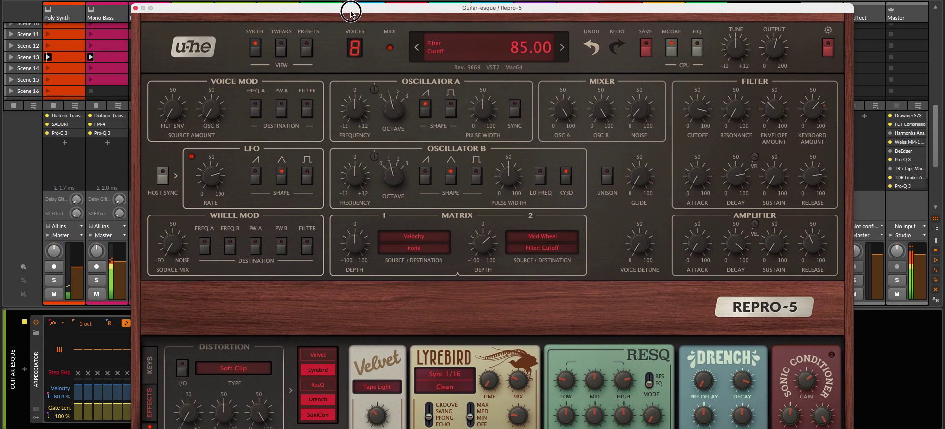
{"action": "left_click", "coordinate": [395, 116]}
{"action": "left_click_drag", "start_coordinate": [363, 114], "coordinate": [364, 85]}
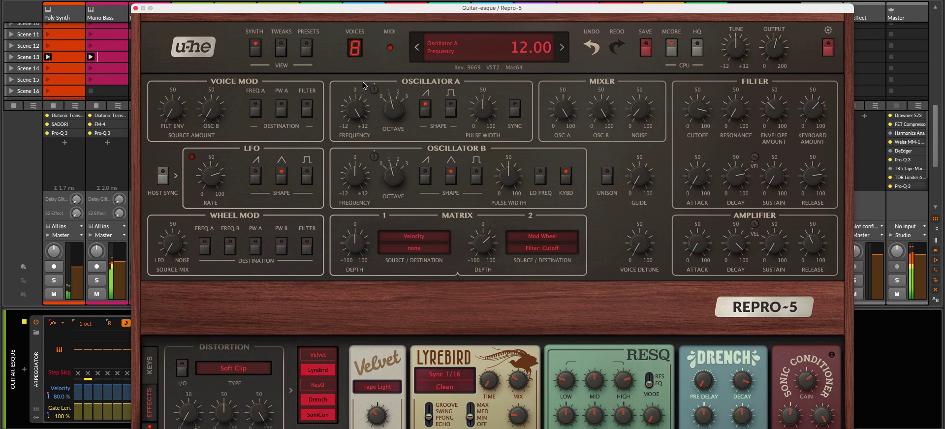
{"action": "left_click_drag", "start_coordinate": [359, 112], "coordinate": [365, 151]}
{"action": "left_click", "coordinate": [134, 8]}
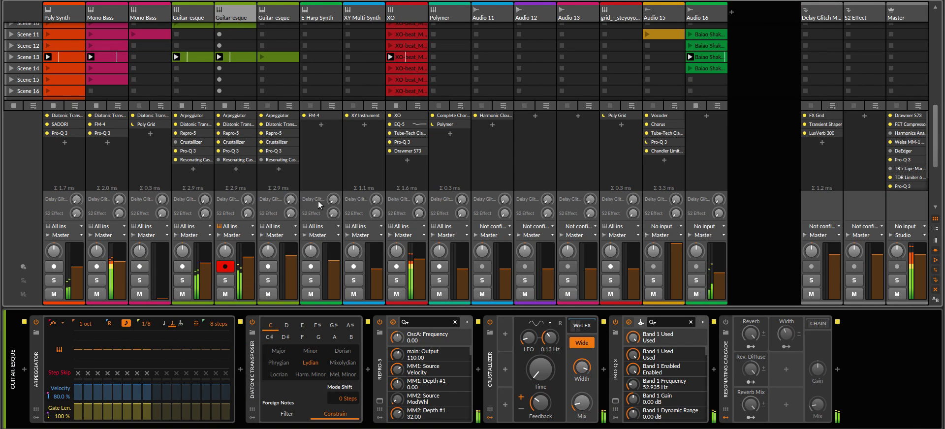
- Lower the filter cutoff in the second Guitar-esque track's Repro-5 to 23.50 and close the editor
{"action": "left_click", "coordinate": [380, 405]}
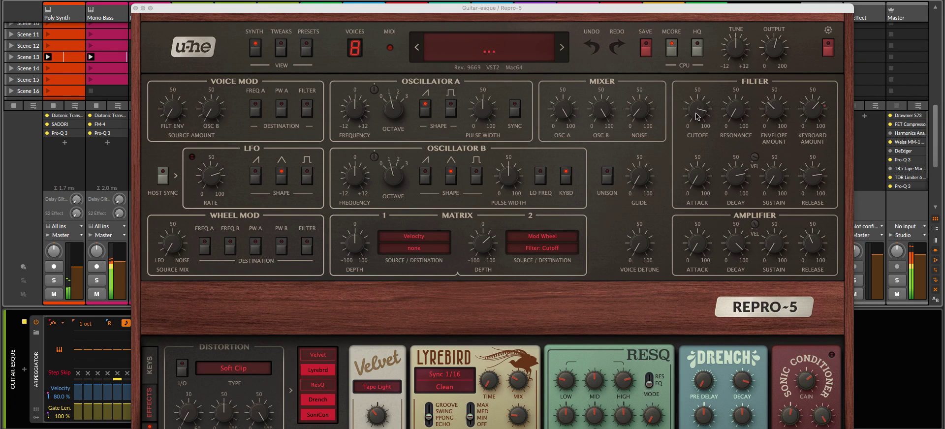
{"action": "left_click_drag", "start_coordinate": [694, 142], "coordinate": [694, 205]}
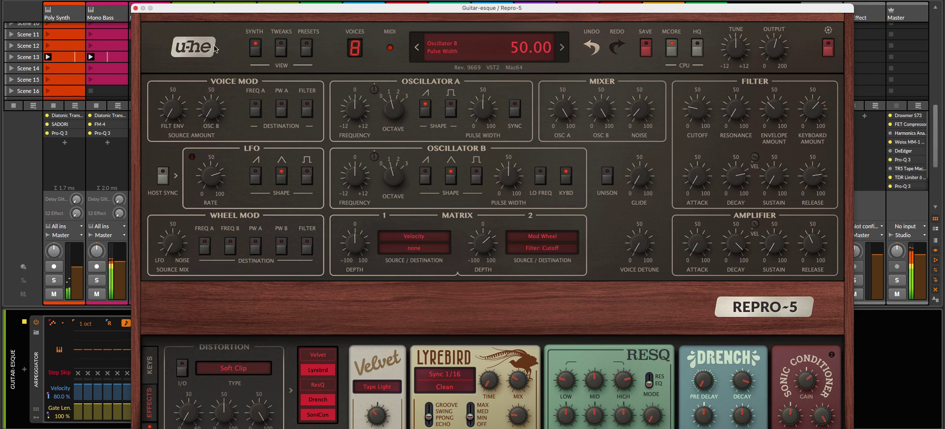
{"action": "left_click", "coordinate": [135, 8]}
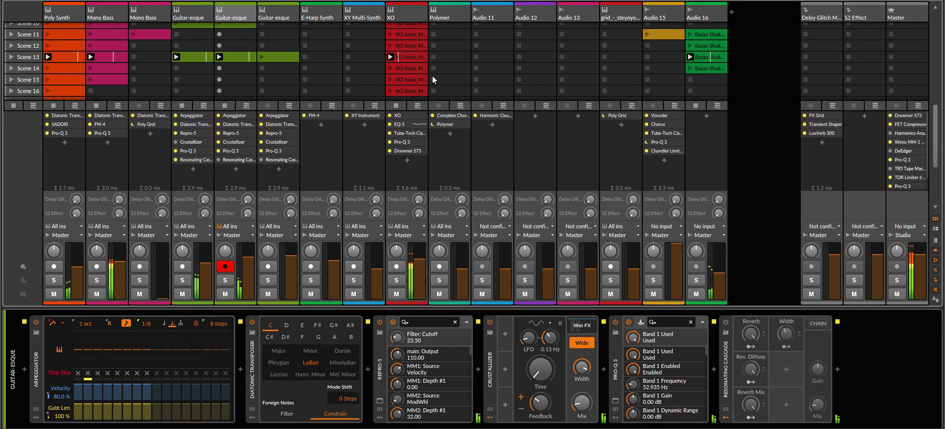
- Launch Scene 14 and select the E-Harp Synth track
{"action": "scroll", "coordinate": [352, 61], "scroll_direction": "down", "scroll_amount": 2}
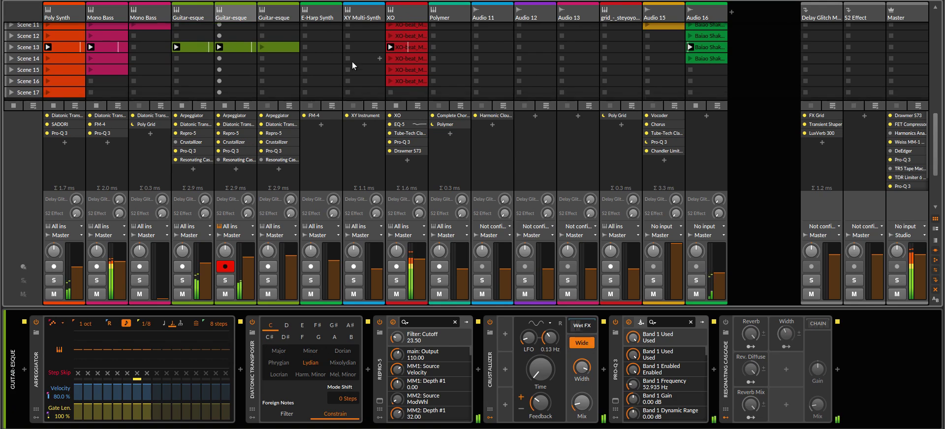
{"action": "left_click", "coordinate": [10, 58]}
{"action": "left_click", "coordinate": [324, 12]}
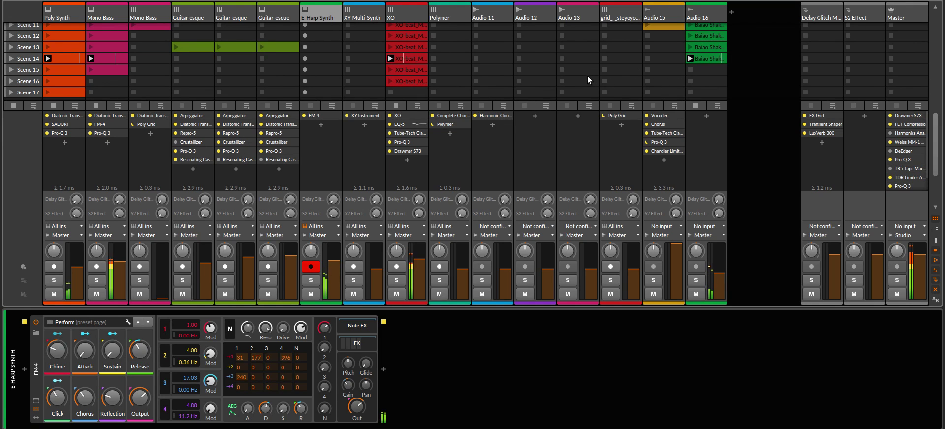
- Launch Scene 15 and sweep the Mono Bass track's first FM-4 Cutoff macro up to about 91.5% and back down
{"action": "left_click", "coordinate": [12, 72]}
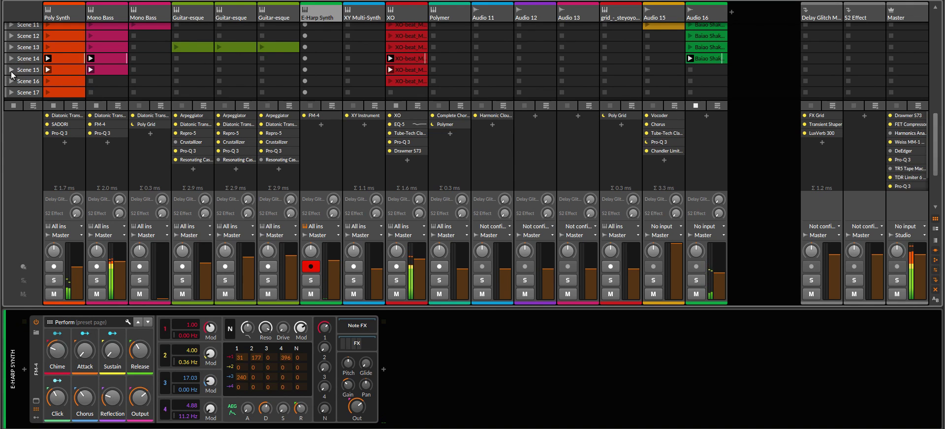
{"action": "left_click", "coordinate": [113, 13]}
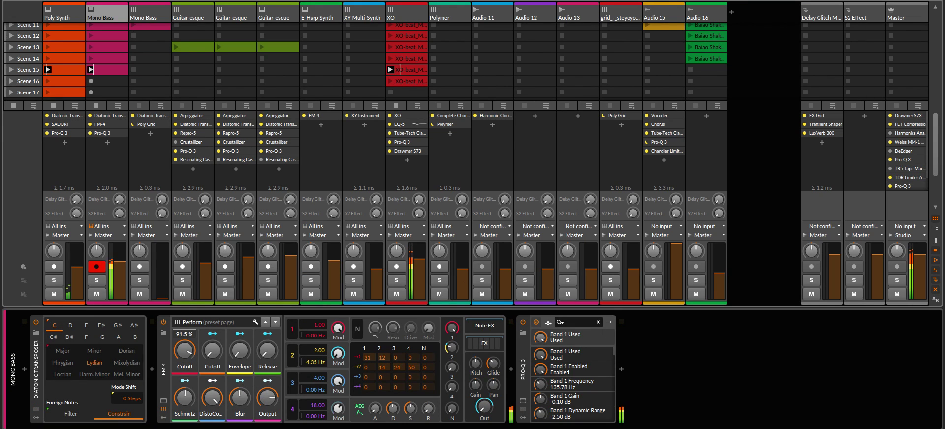
{"action": "left_click_drag", "start_coordinate": [184, 350], "coordinate": [184, 356]}
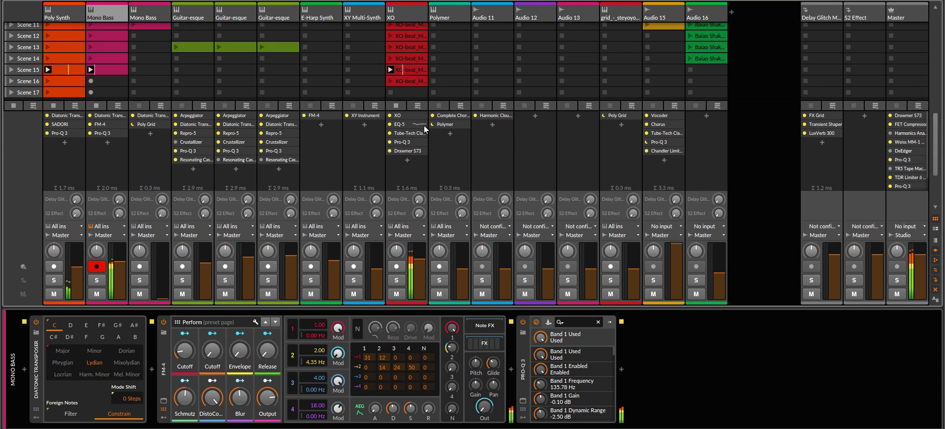
- Raise the XO track's Delay Glitch Machine send and select the Delay Glitch Machine track
{"action": "left_click_drag", "start_coordinate": [421, 200], "coordinate": [421, 183]}
{"action": "left_click", "coordinate": [821, 14]}
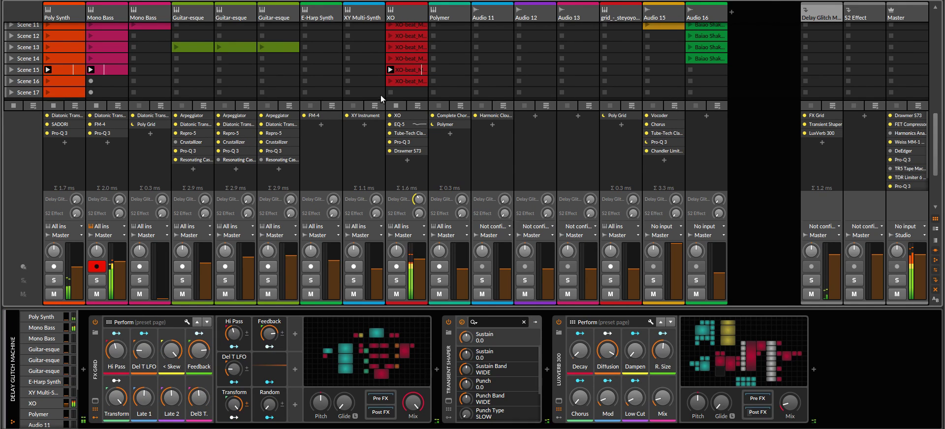
- Raise the XO track's Delay Glitch Machine send to about -6.5 dB and launch Scene 16
{"action": "left_click_drag", "start_coordinate": [419, 200], "coordinate": [419, 193]}
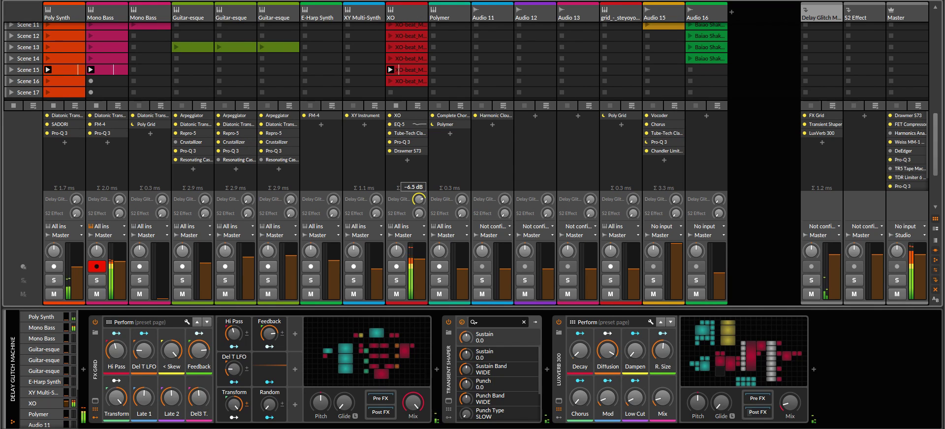
{"action": "left_click_drag", "start_coordinate": [419, 194], "coordinate": [419, 192]}
{"action": "left_click", "coordinate": [13, 83]}
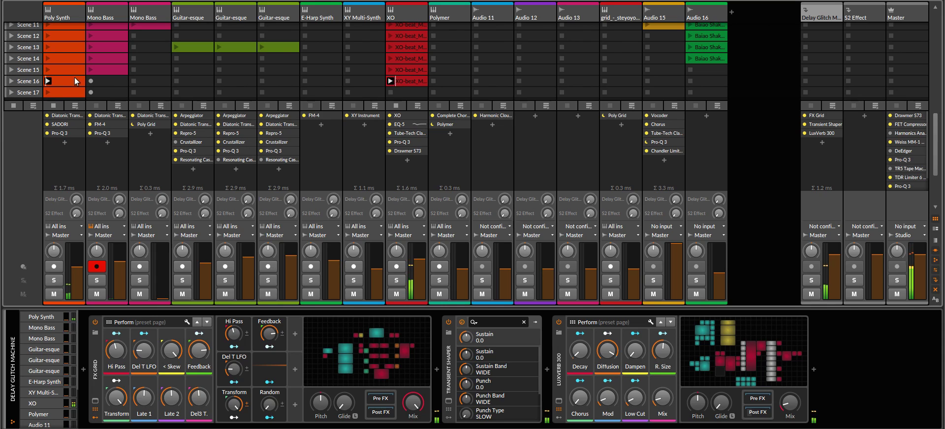
- Adjust the FX Grid's Feedback and Transform macros and set the XO track's Delay Glitch Machine send to about -10.8 dB
{"action": "mouse_move", "coordinate": [199, 350]}
{"action": "left_mouse_down"}
{"action": "mouse_move", "coordinate": [199, 361]}
{"action": "mouse_move", "coordinate": [199, 350]}
{"action": "left_mouse_up"}
{"action": "mouse_move", "coordinate": [116, 398]}
{"action": "left_mouse_down"}
{"action": "mouse_move", "coordinate": [116, 425]}
{"action": "mouse_move", "coordinate": [116, 398]}
{"action": "left_mouse_up"}
{"action": "left_click_drag", "start_coordinate": [419, 199], "coordinate": [419, 200]}
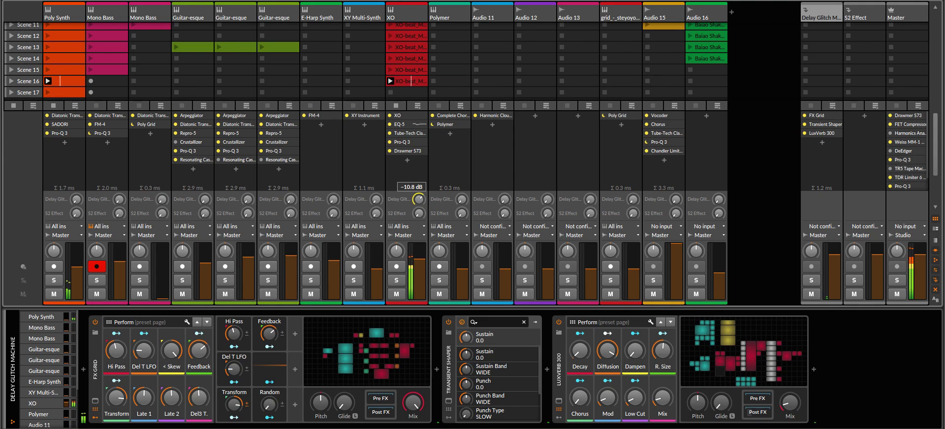
- Sweep the FX Grid's Transform macro up to 100% and reset its Skew macro
{"action": "left_click_drag", "start_coordinate": [117, 397], "coordinate": [116, 398]}
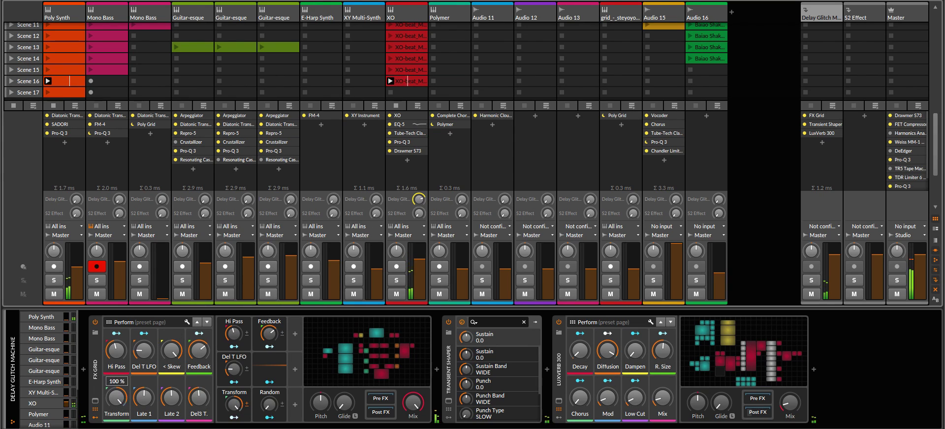
{"action": "left_click_drag", "start_coordinate": [120, 403], "coordinate": [121, 388]}
{"action": "double_click", "coordinate": [174, 353]}
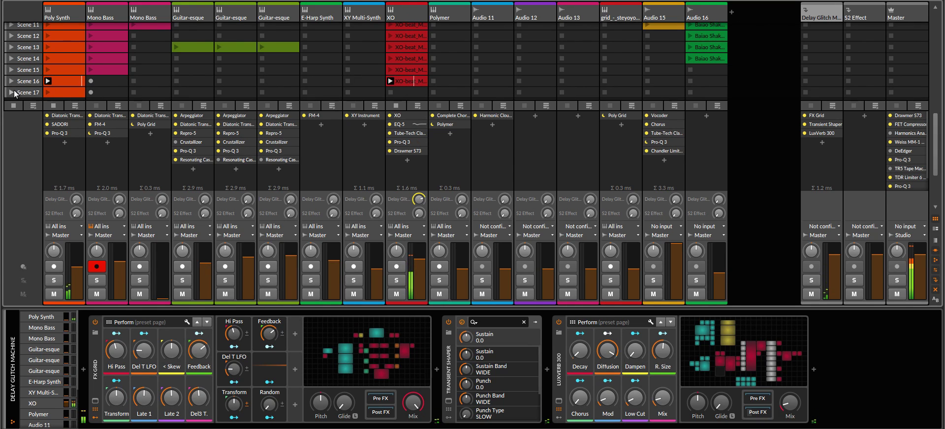
- Launch Scene 17, then view the Poly Synth track's Sadori patch in the Grid editor and close it
{"action": "left_click", "coordinate": [11, 93]}
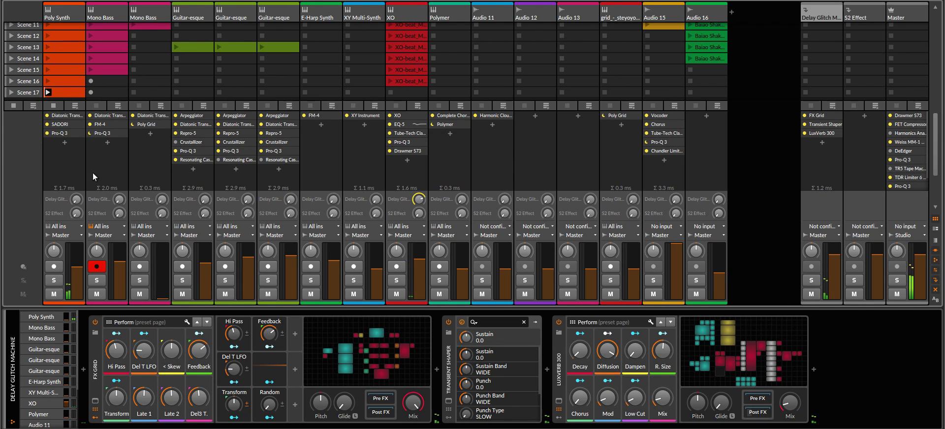
{"action": "left_click", "coordinate": [71, 15]}
{"action": "left_click", "coordinate": [232, 360]}
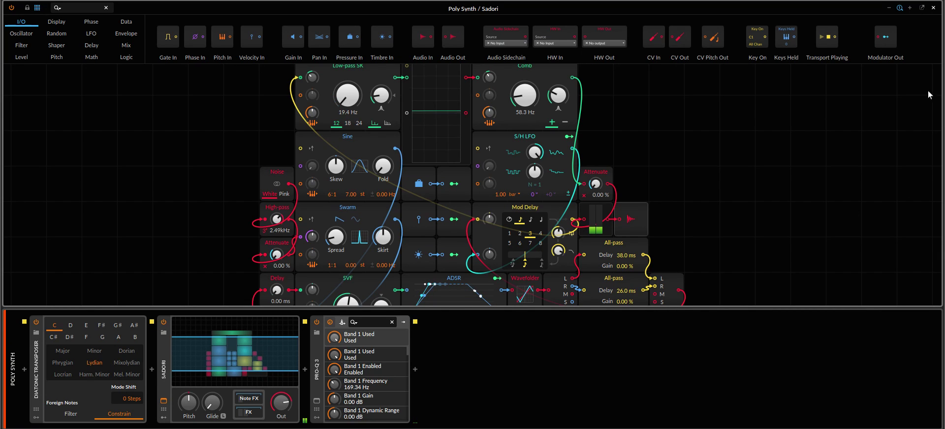
{"action": "left_click", "coordinate": [933, 9]}
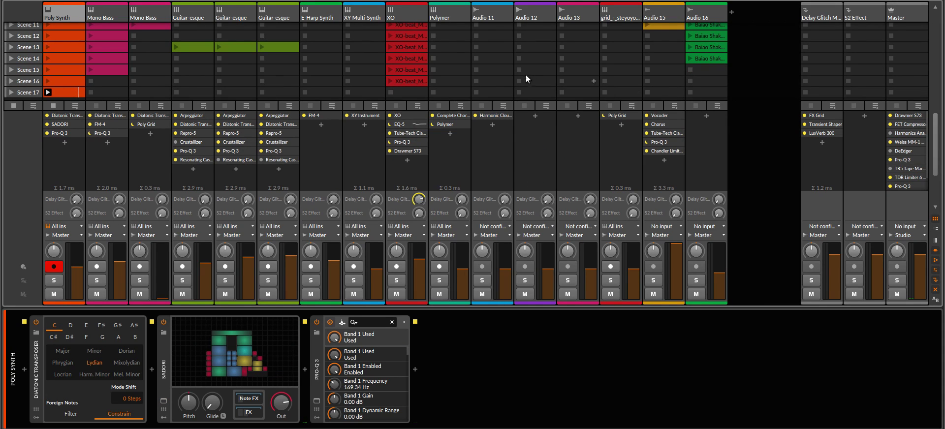